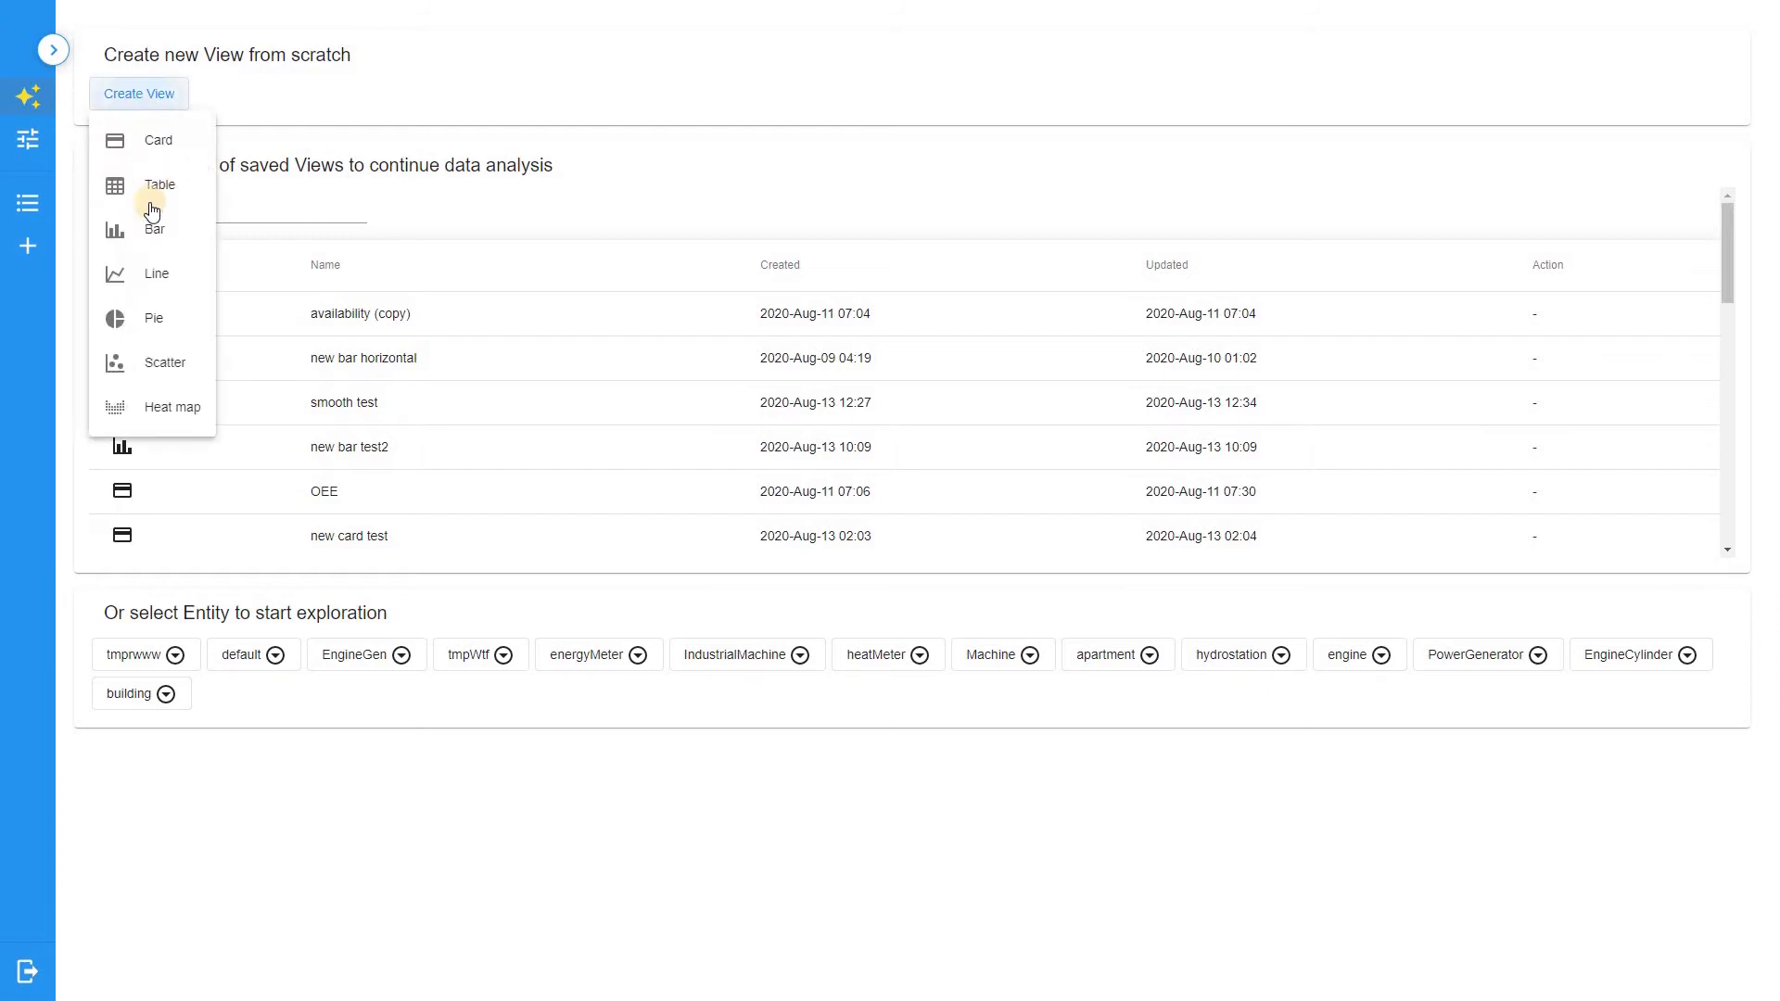
Step: Create a new Line view and place Date on the X axis
left_click(146, 275)
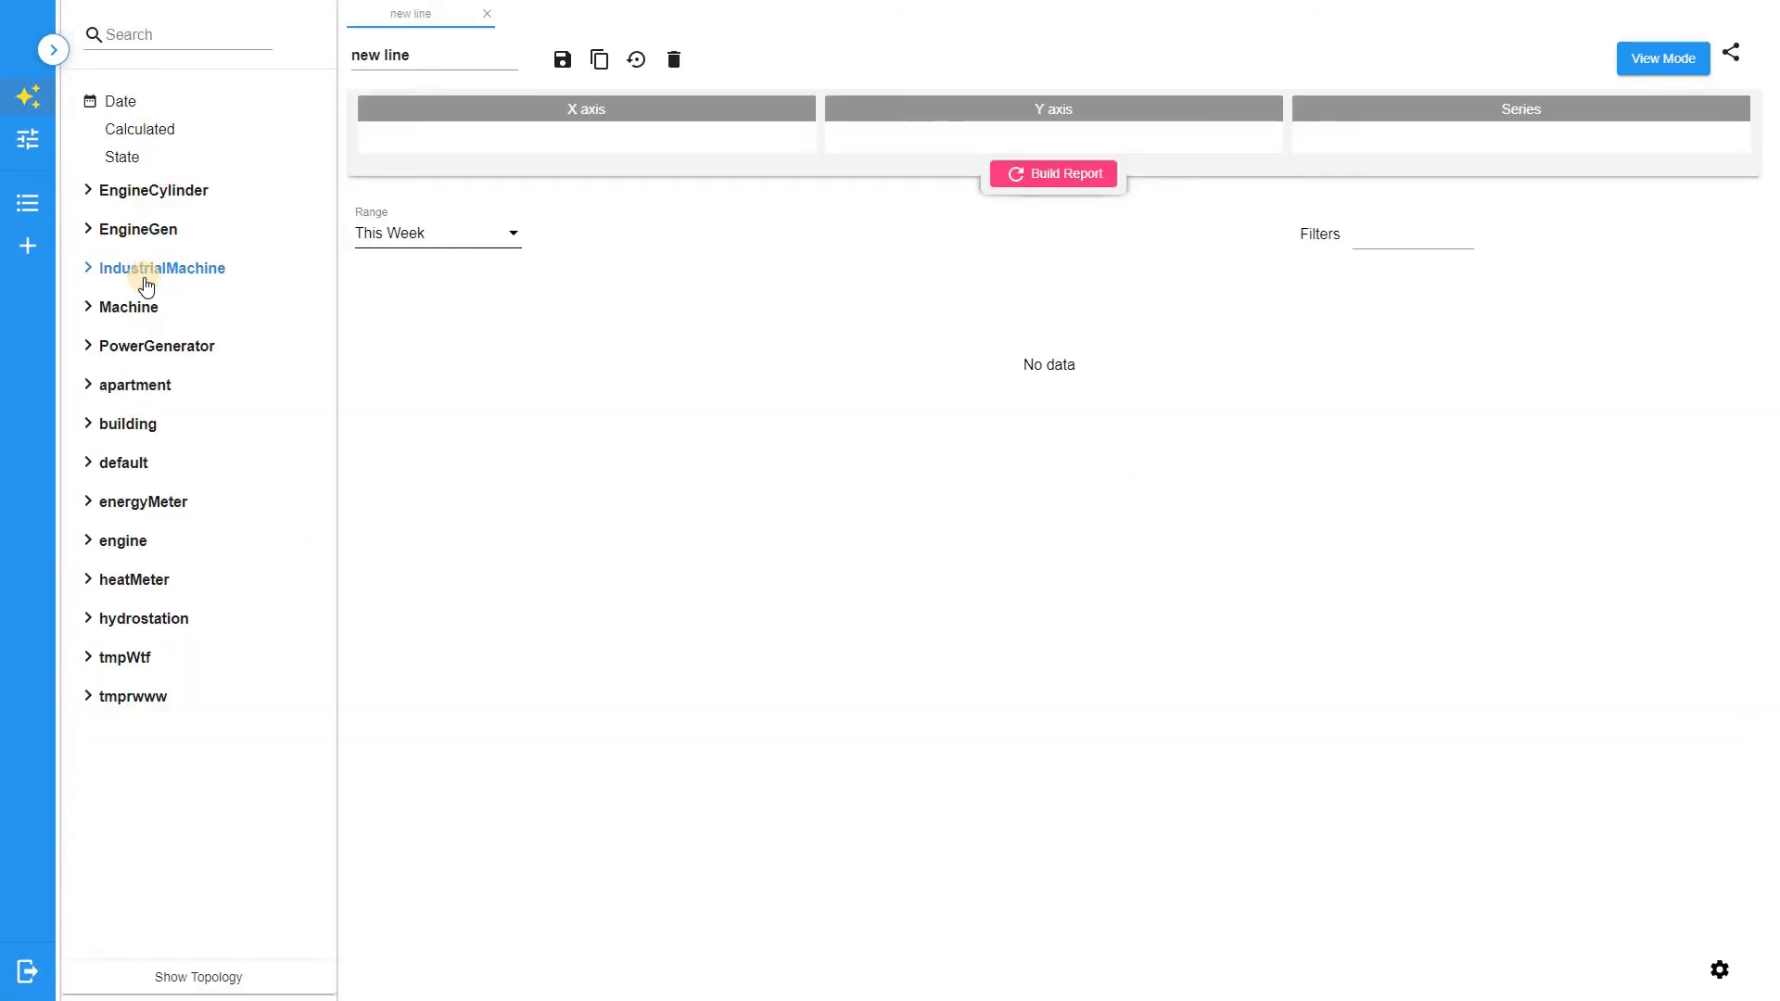
left_click_drag(146, 287, 1040, 253)
left_click_drag(144, 99, 520, 134)
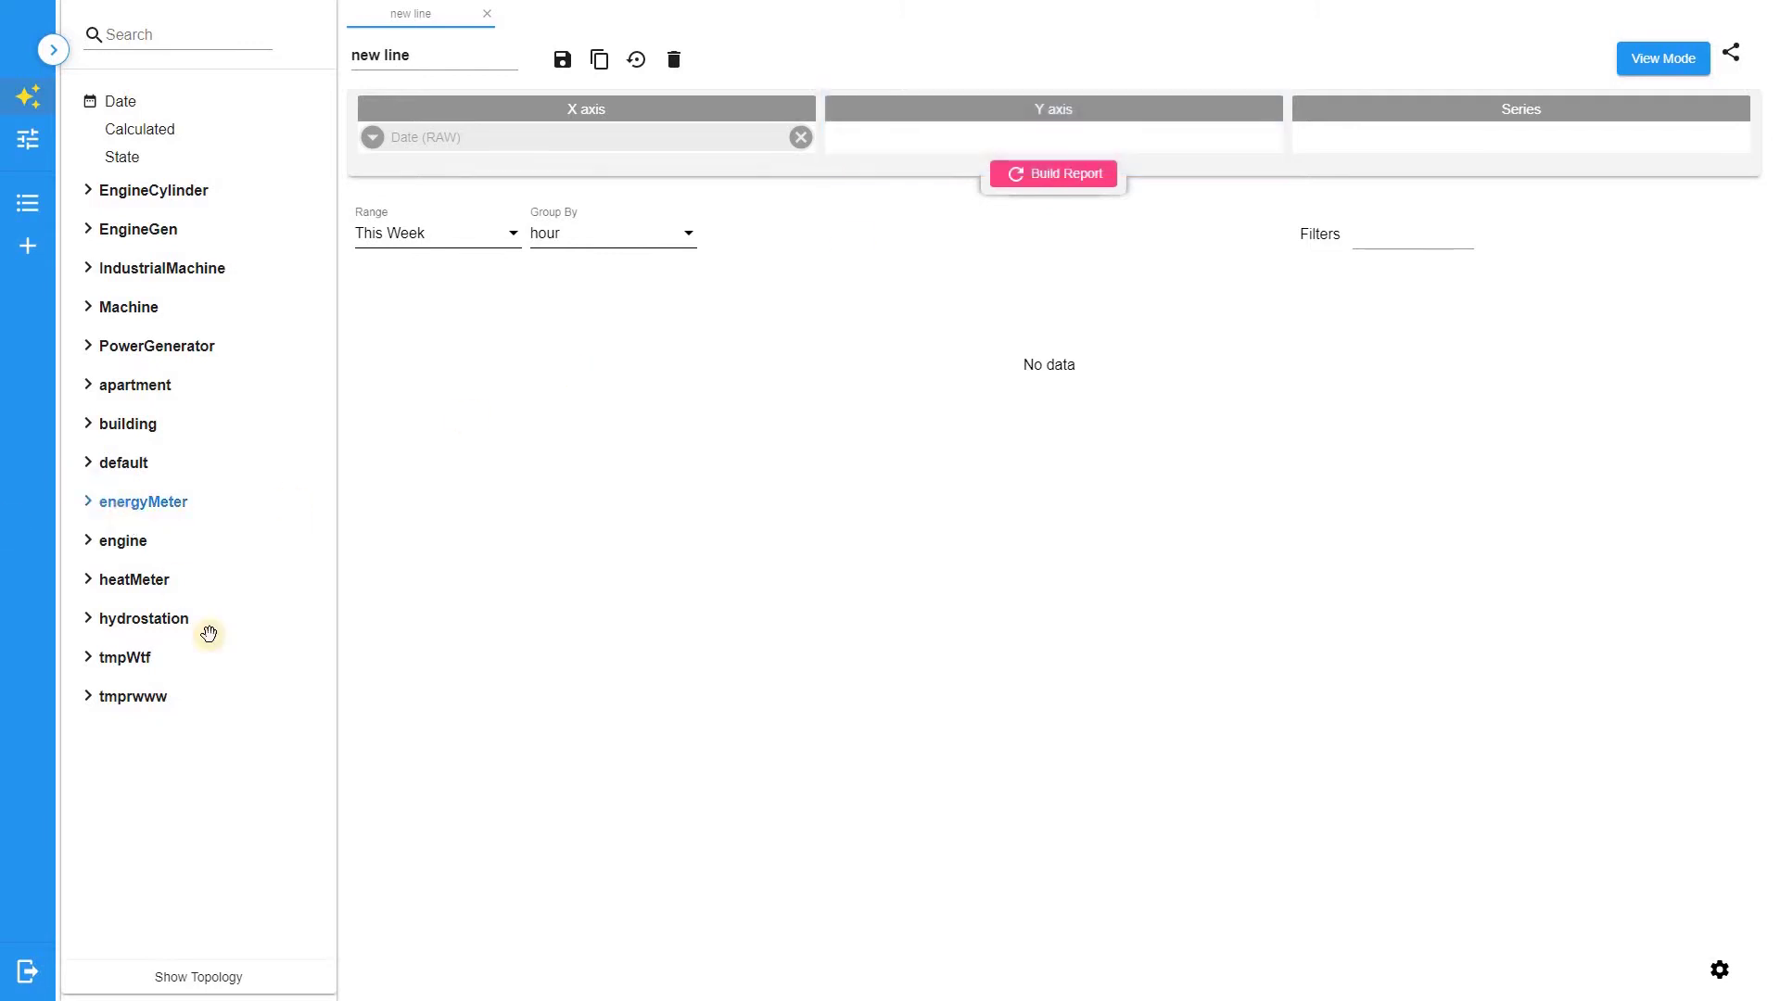
Step: Add energyMeter's energyConsumption and heatMeter's heatConsumption to the Y axis, and set the range to Prev Week
left_click(149, 502)
left_click_drag(265, 755, 1050, 132)
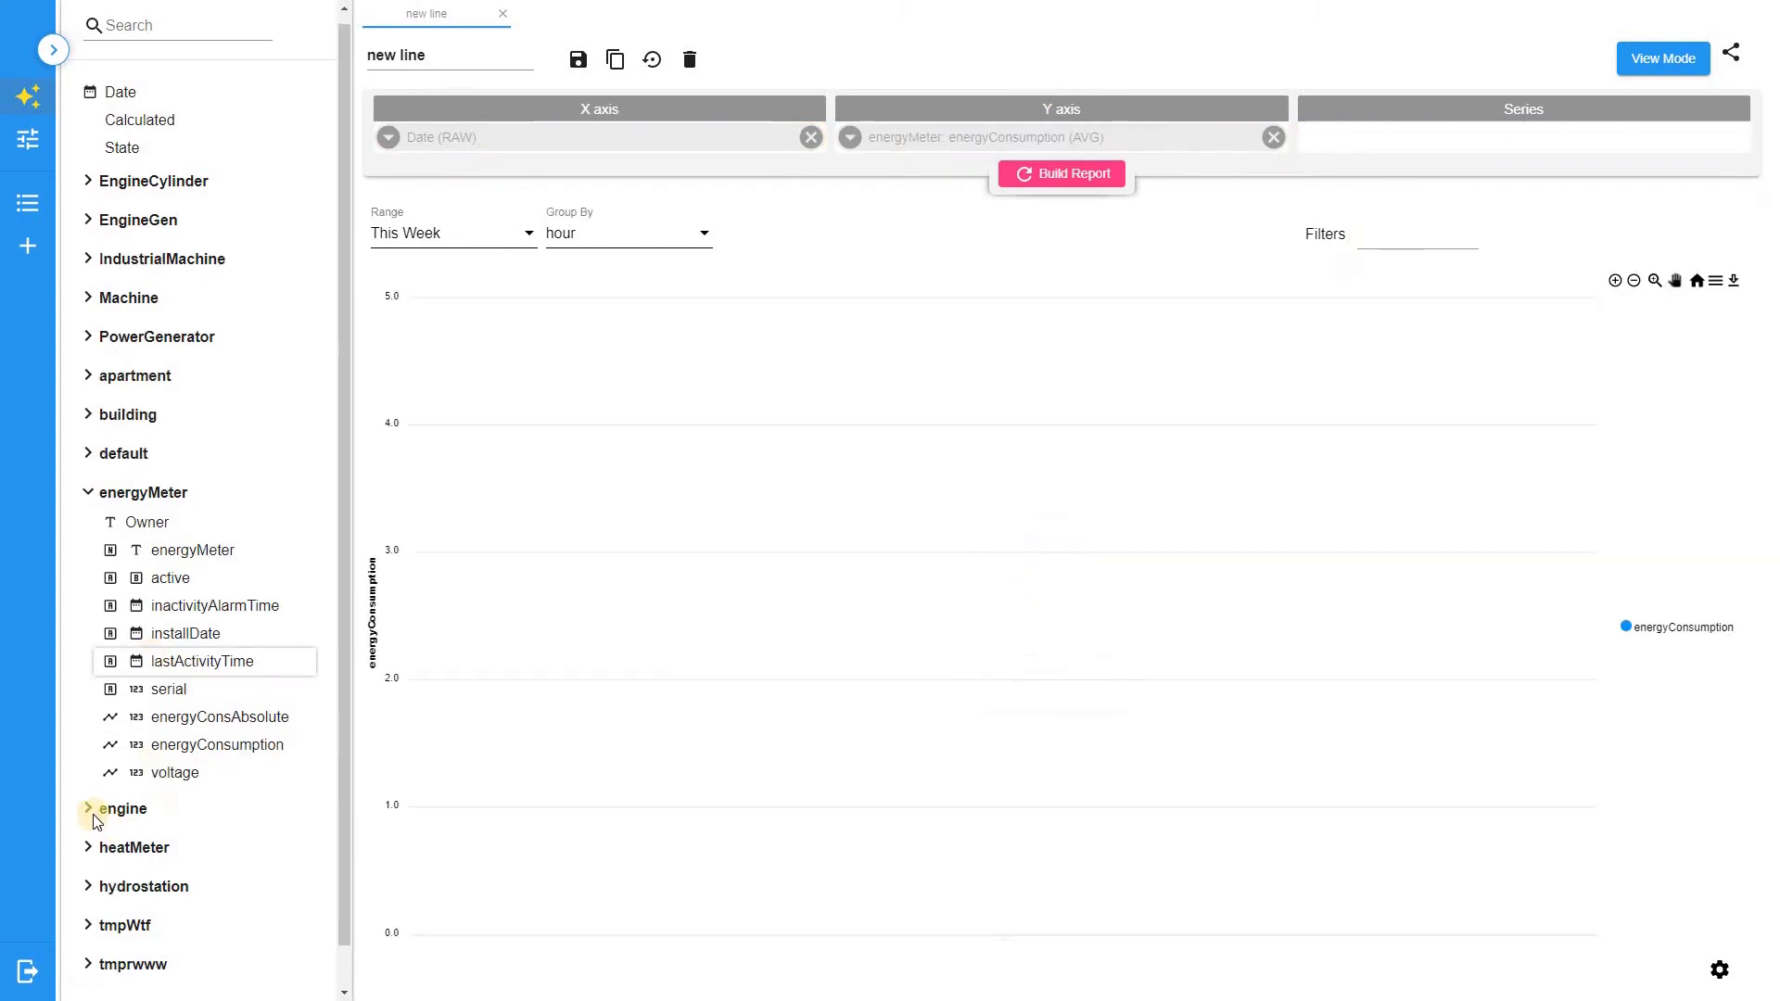
left_click(219, 801)
scroll(220, 779, "down", 3)
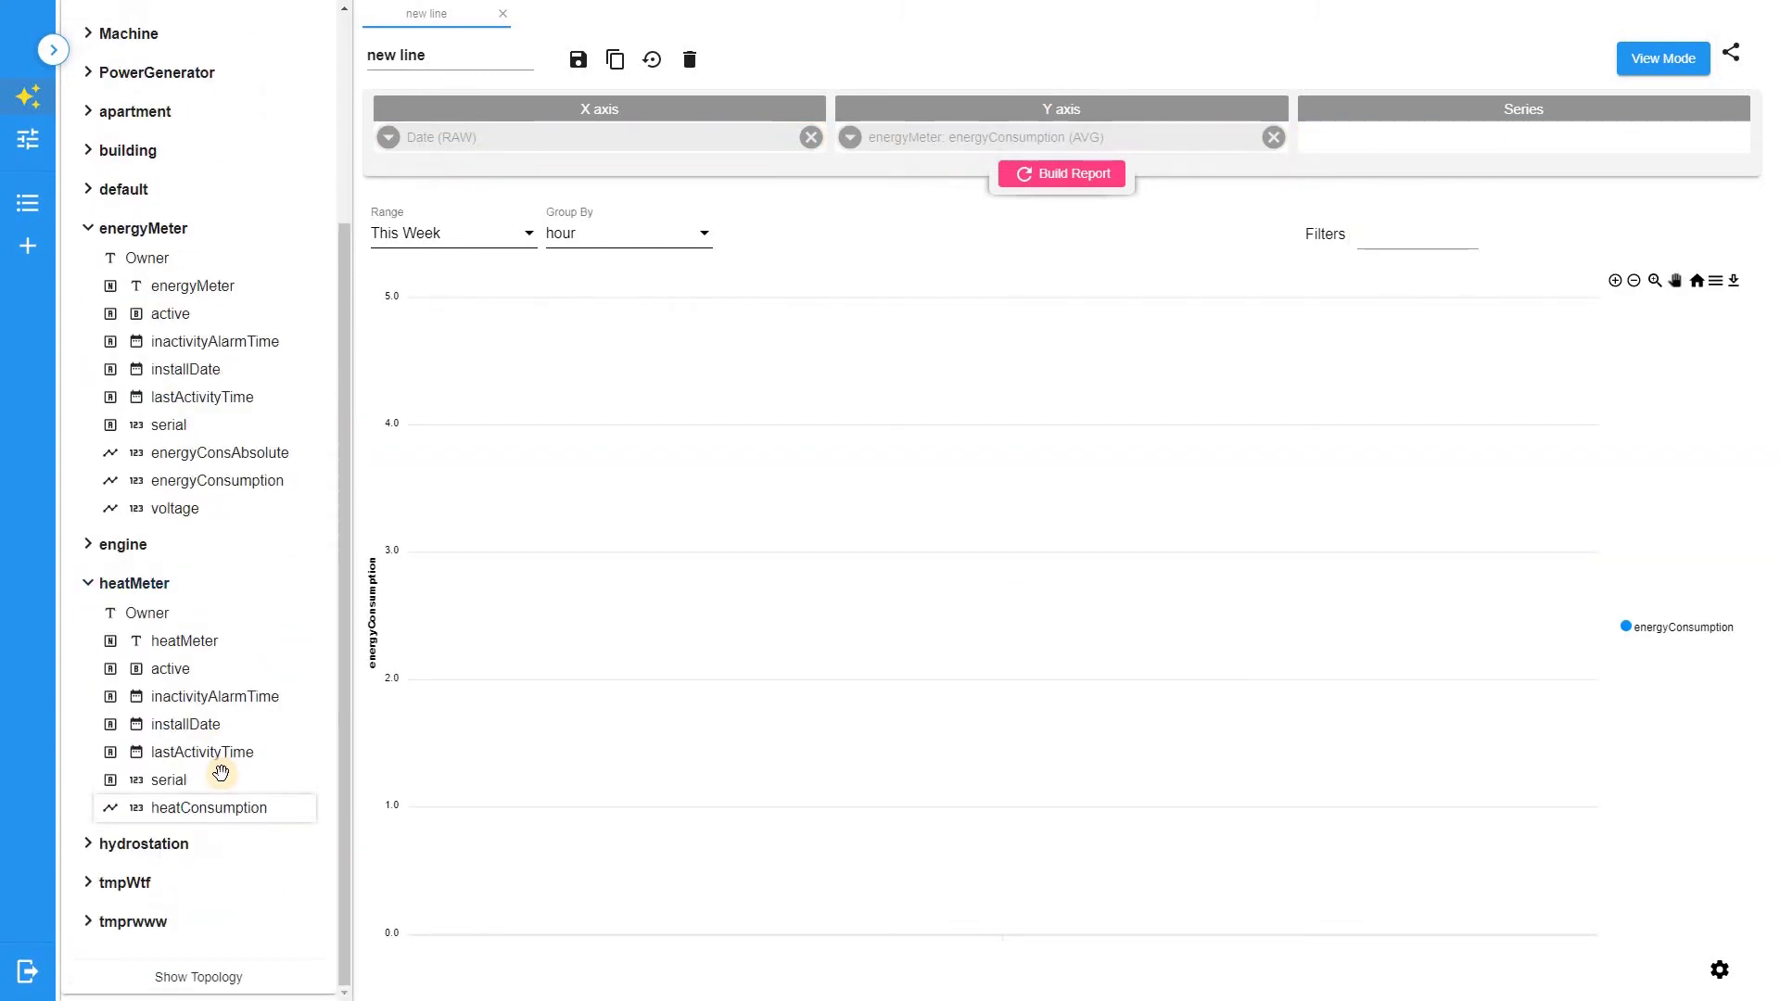
left_click_drag(226, 803, 1057, 135)
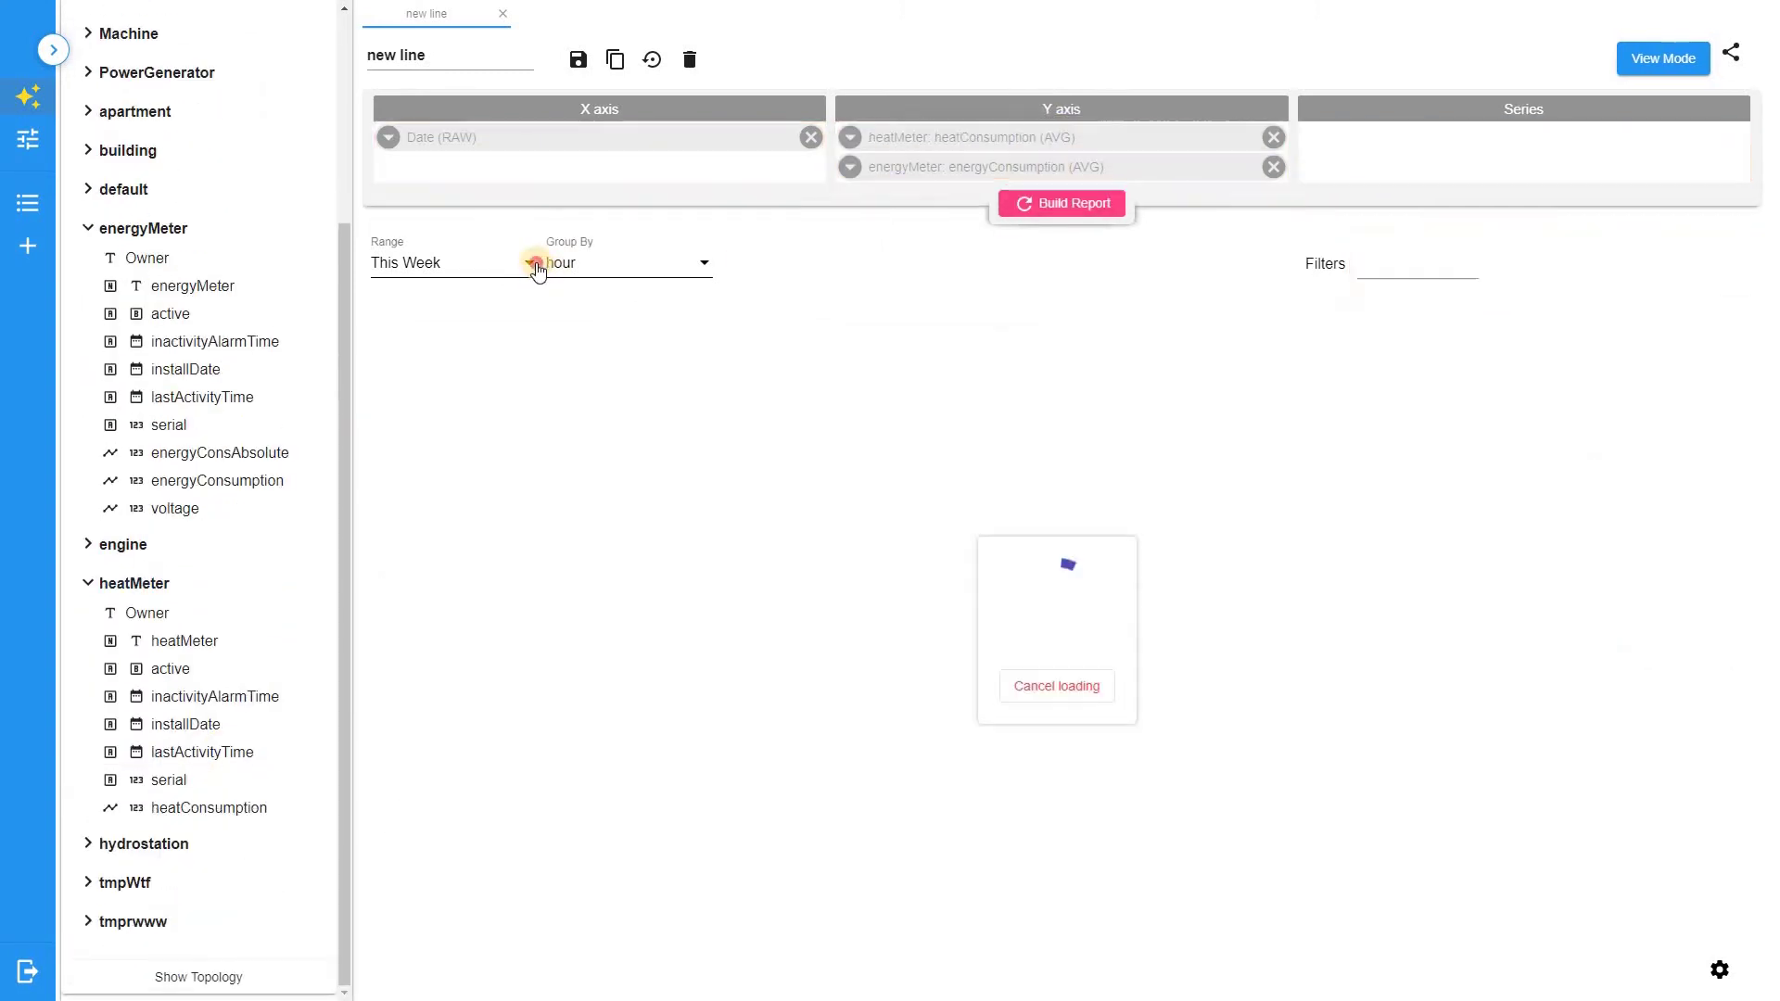
left_click(535, 266)
left_click(509, 290)
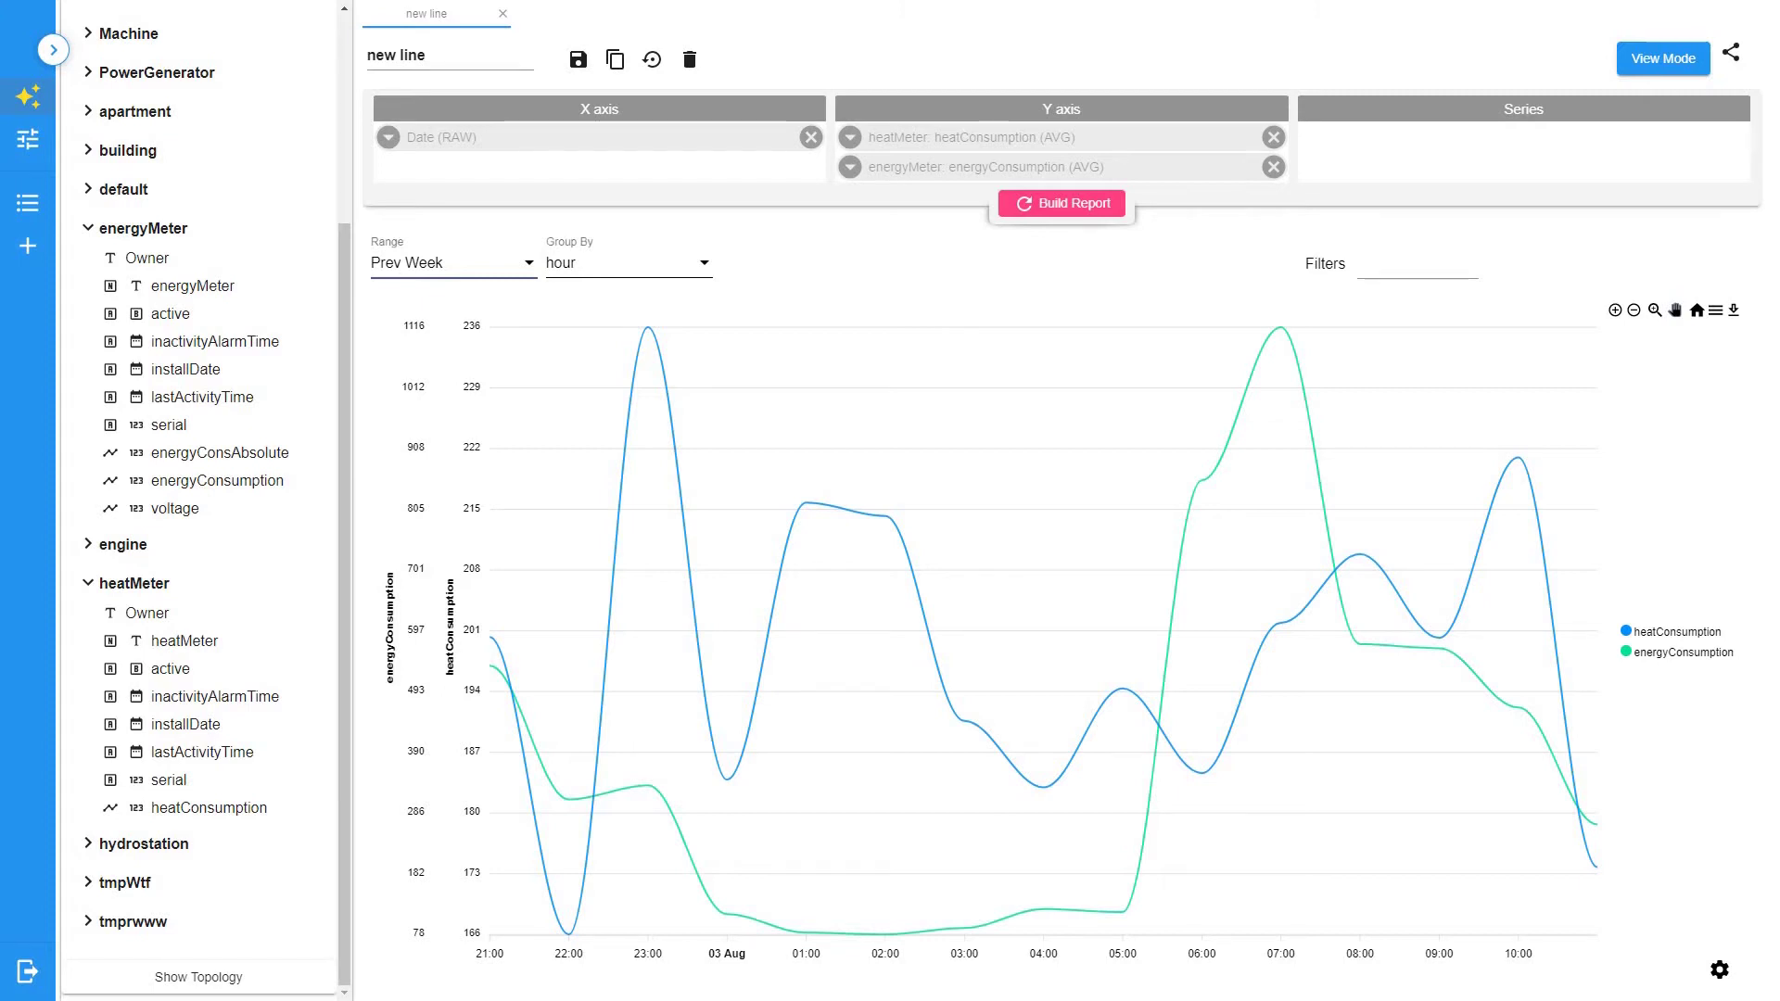
Step: Add the building attribute as a filter and limit it to Retroville FR
left_click(239, 643)
left_click(155, 594)
scroll(155, 595, "up", 3)
left_click(88, 424)
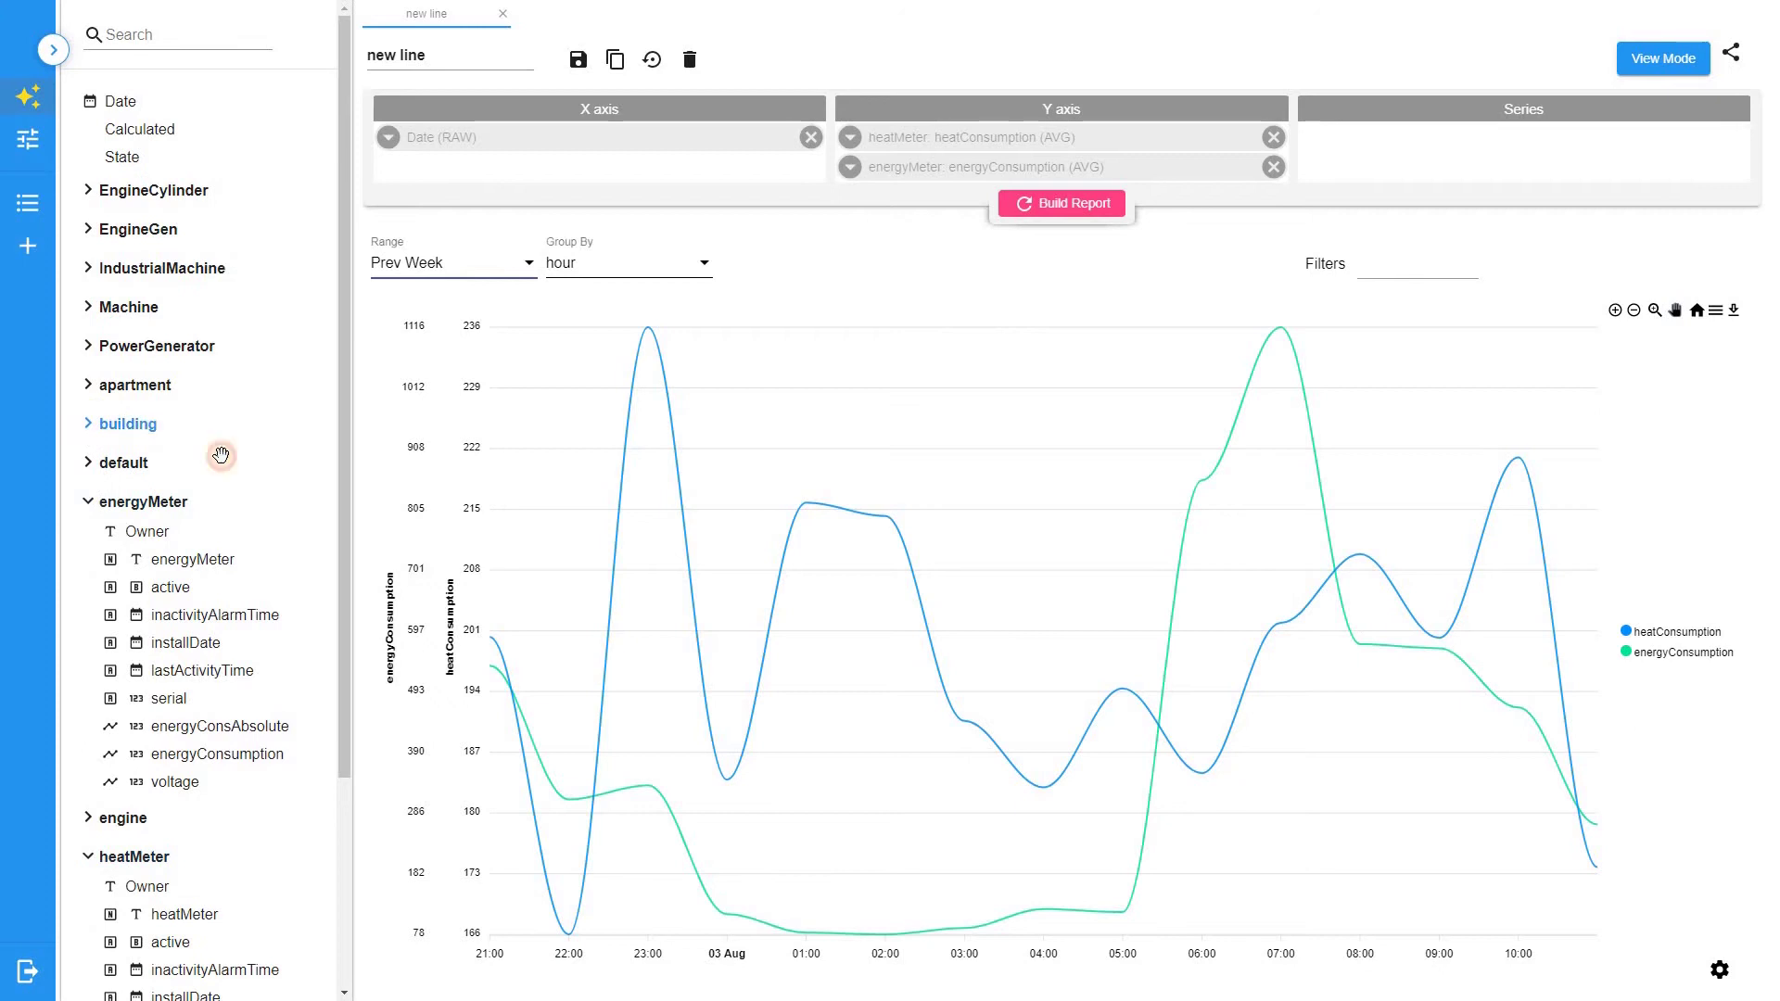
left_click(218, 479)
left_click_drag(1717, 253, 1417, 266)
left_click(1417, 265)
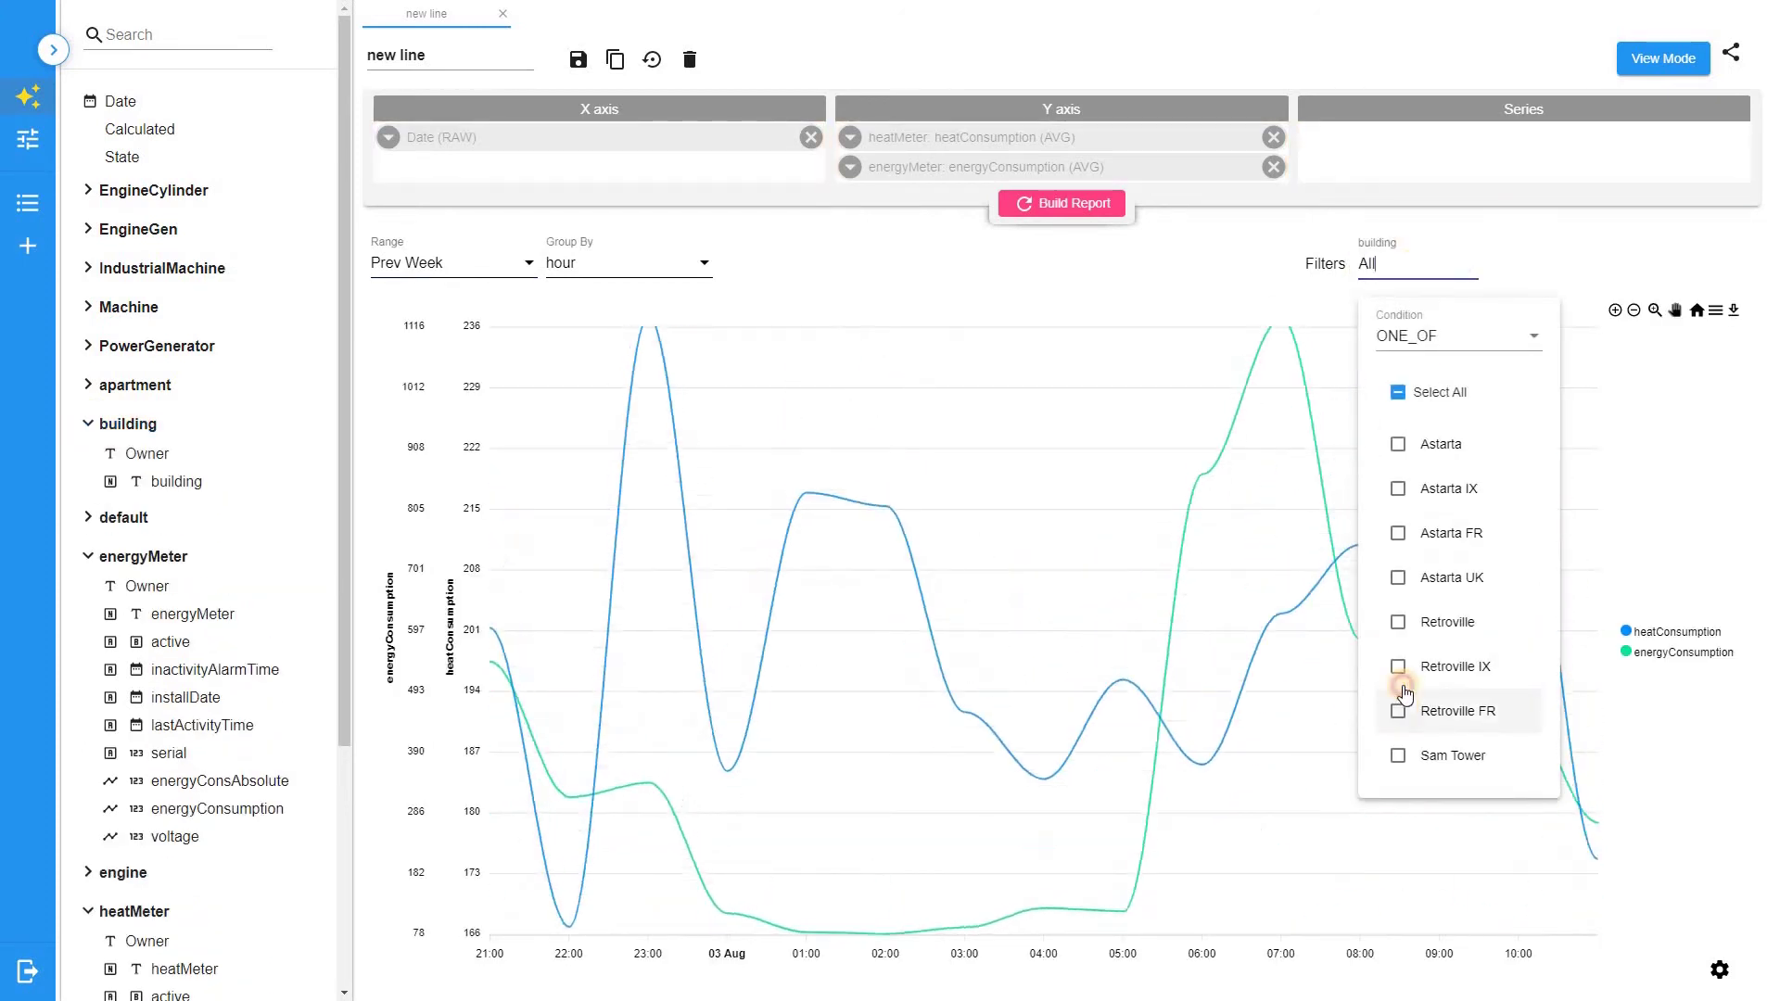
left_click(1399, 711)
left_click(1525, 250)
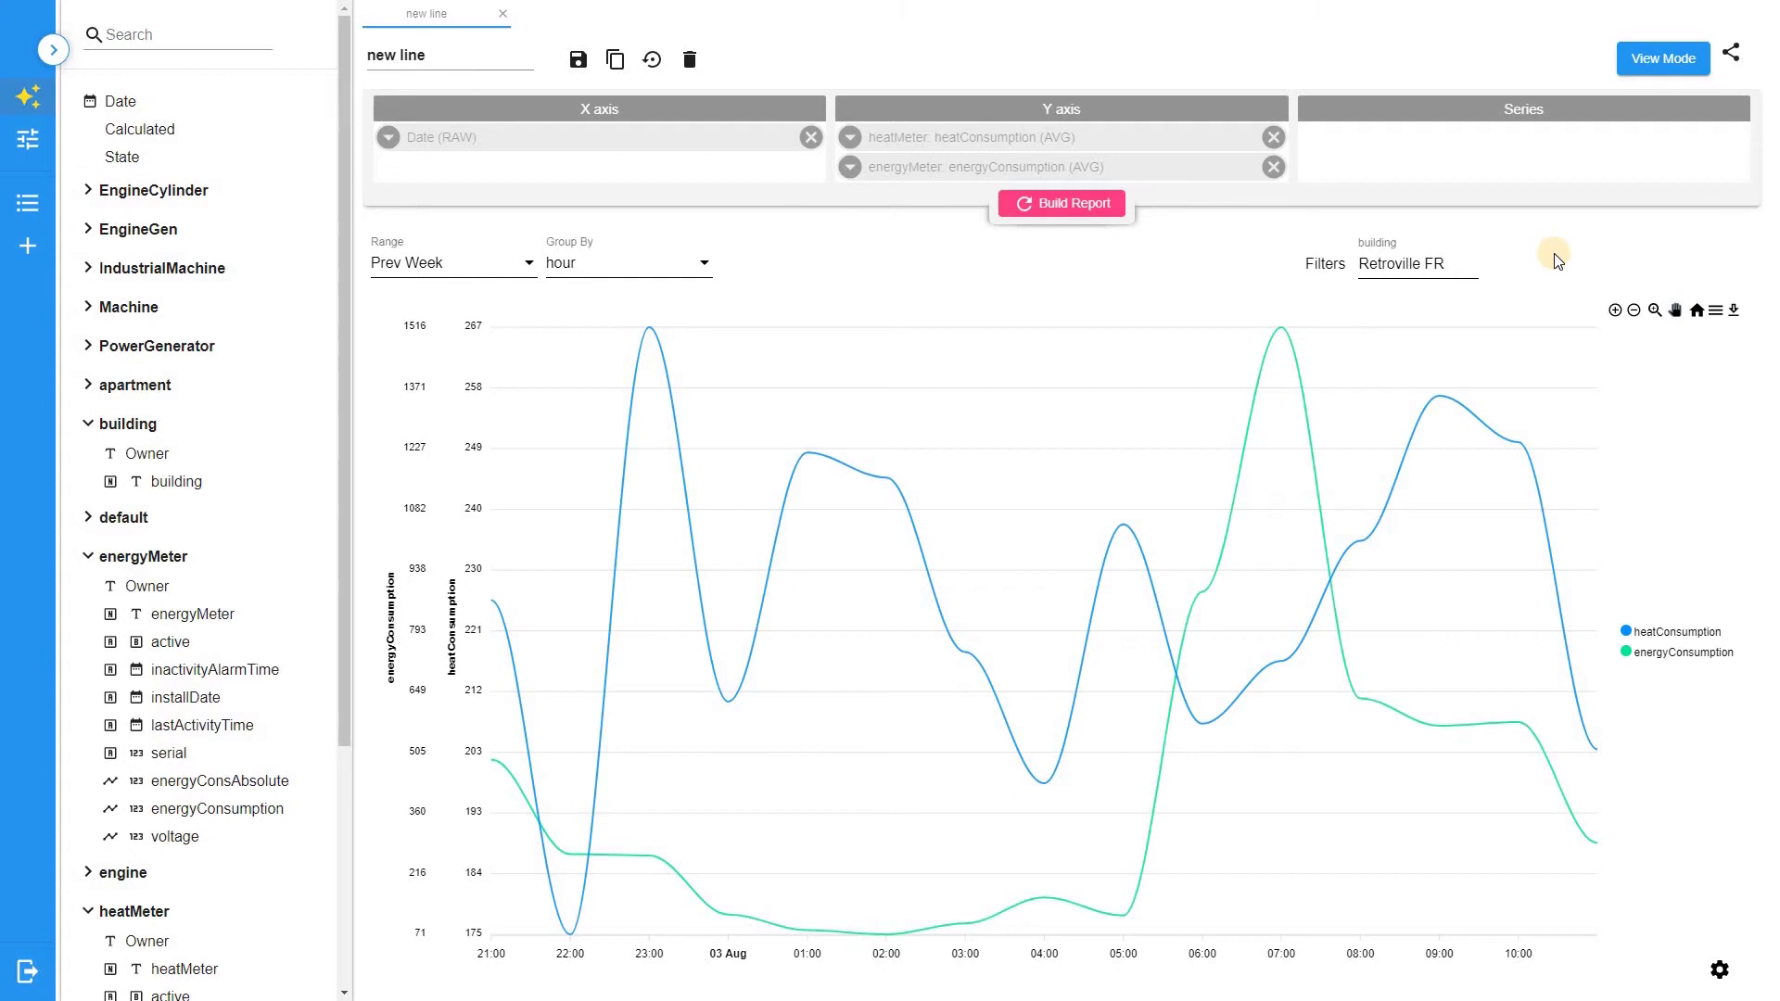
Step: Remove energyConsumption from the Y axis and add the building attribute as the series
left_click(1336, 190)
left_click(1273, 167)
left_click_drag(190, 484, 1431, 143)
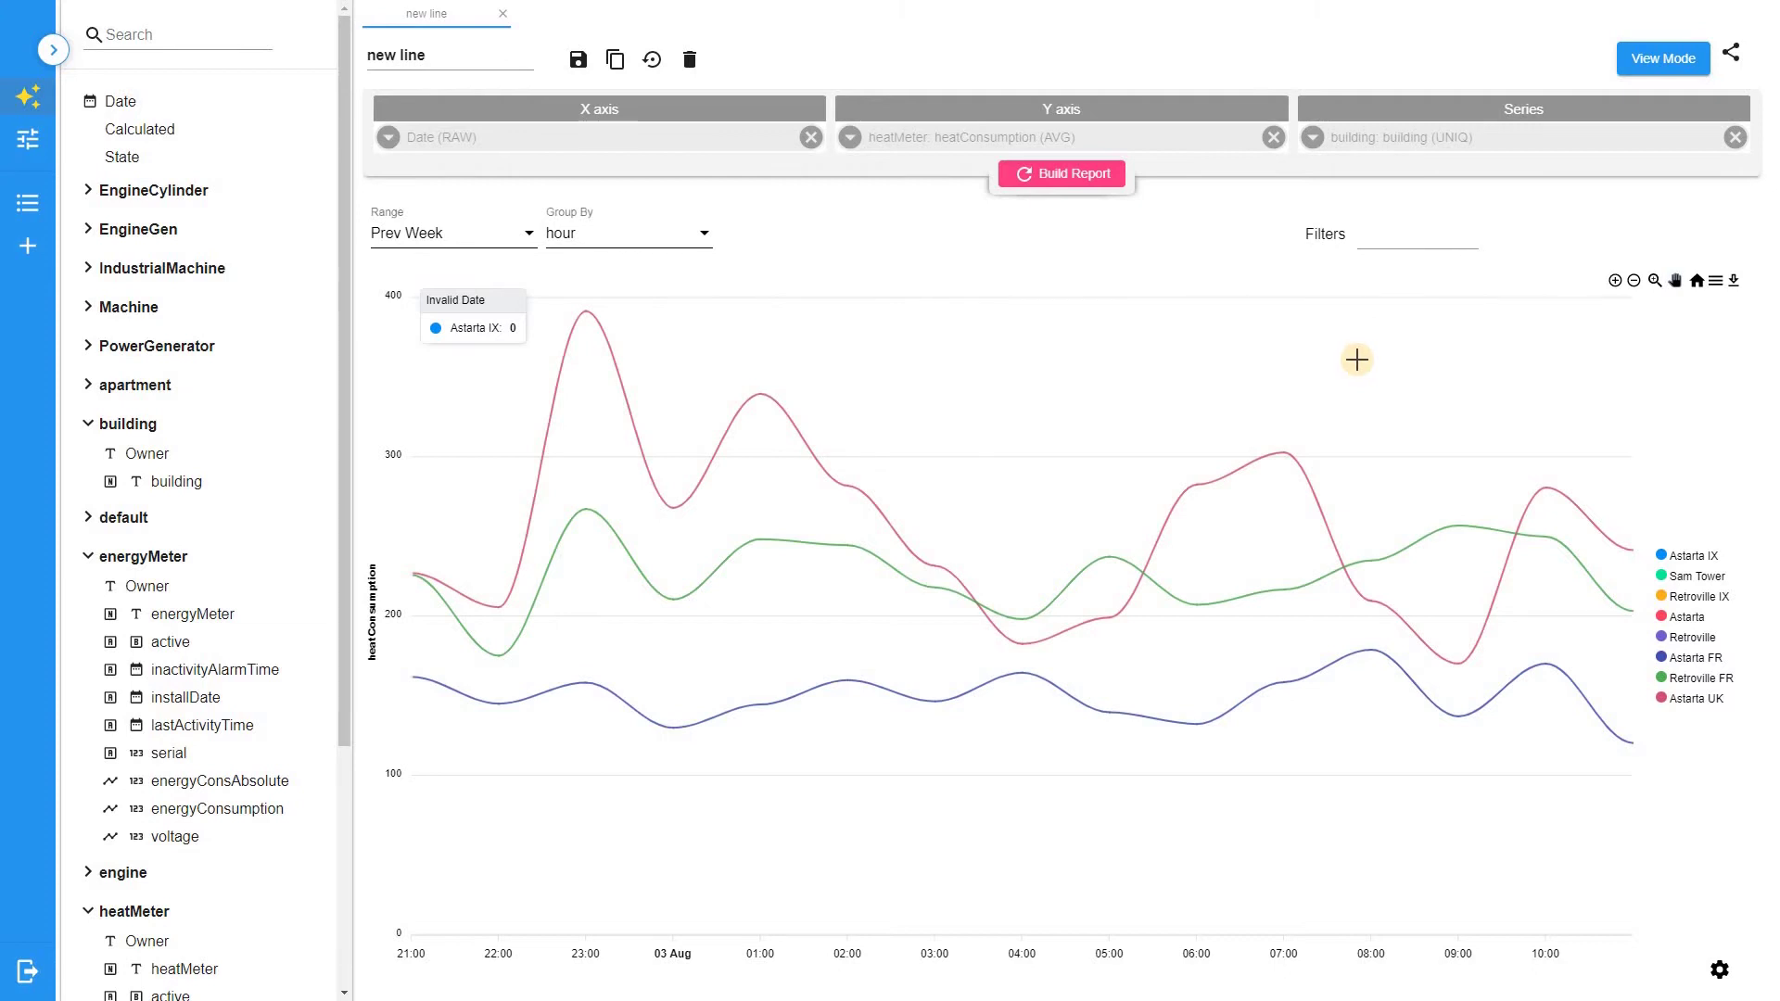
Step: Add an annotation to the chart spanning Y values from 0 to 200
left_click(1720, 970)
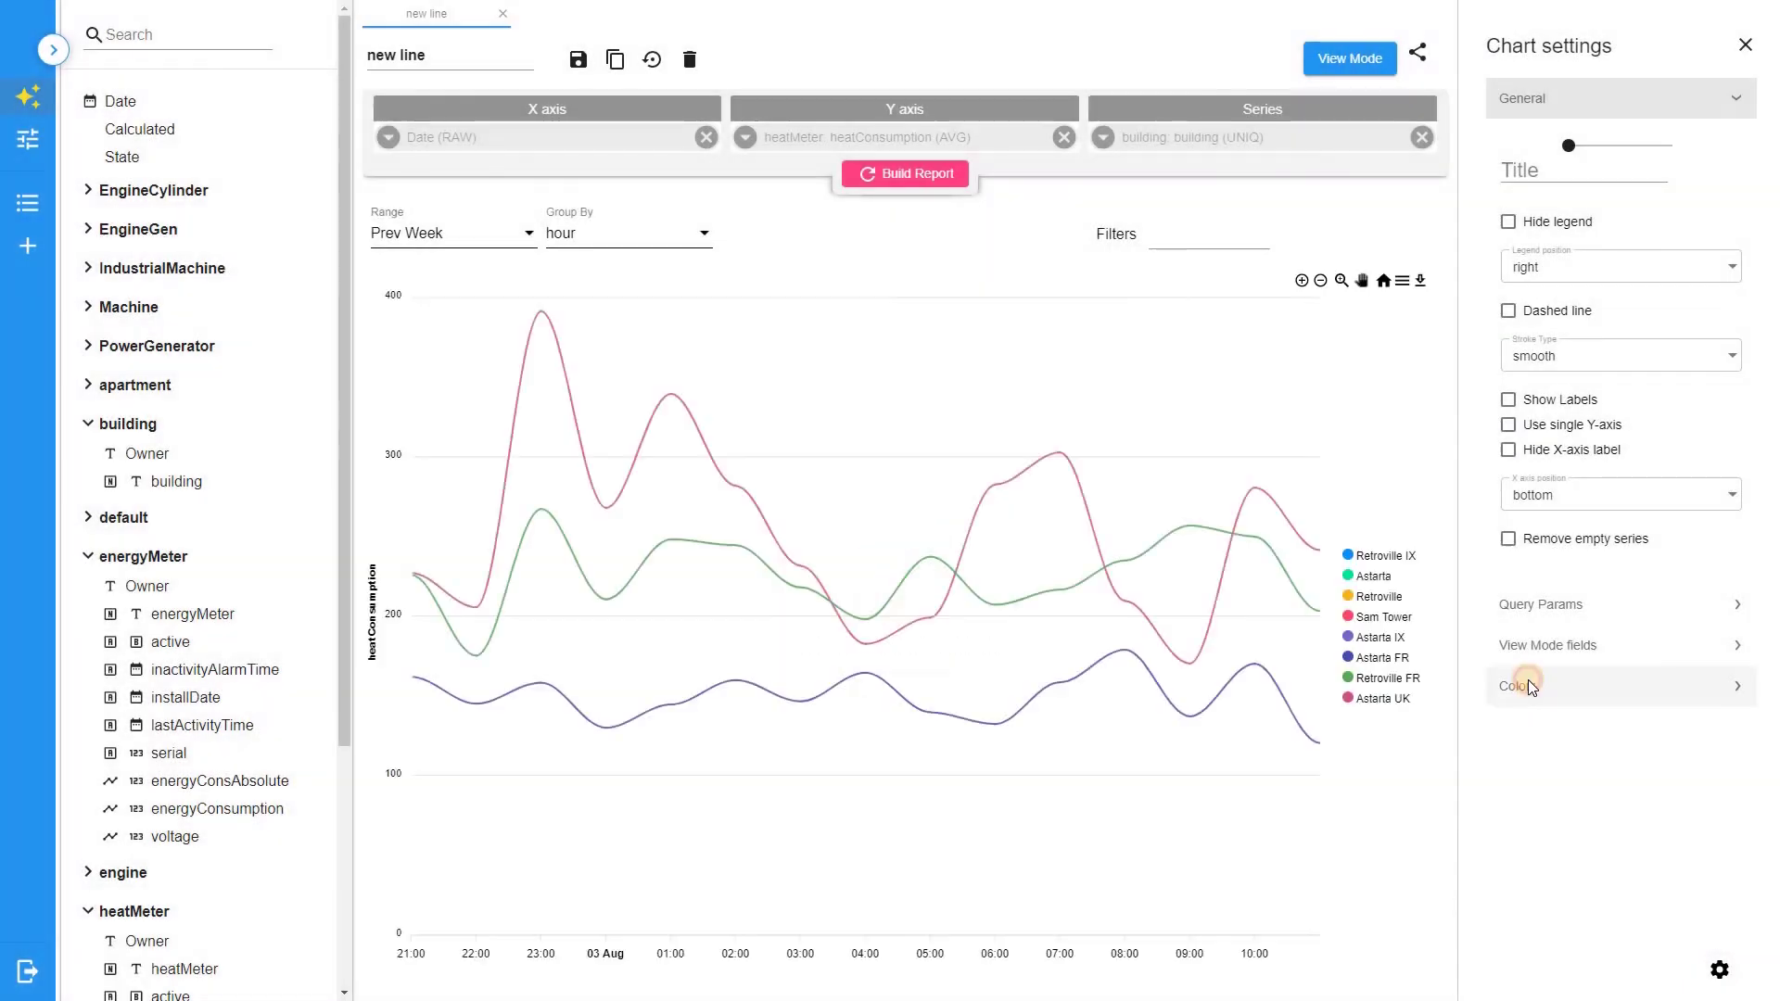
left_click(1528, 681)
left_click(1573, 282)
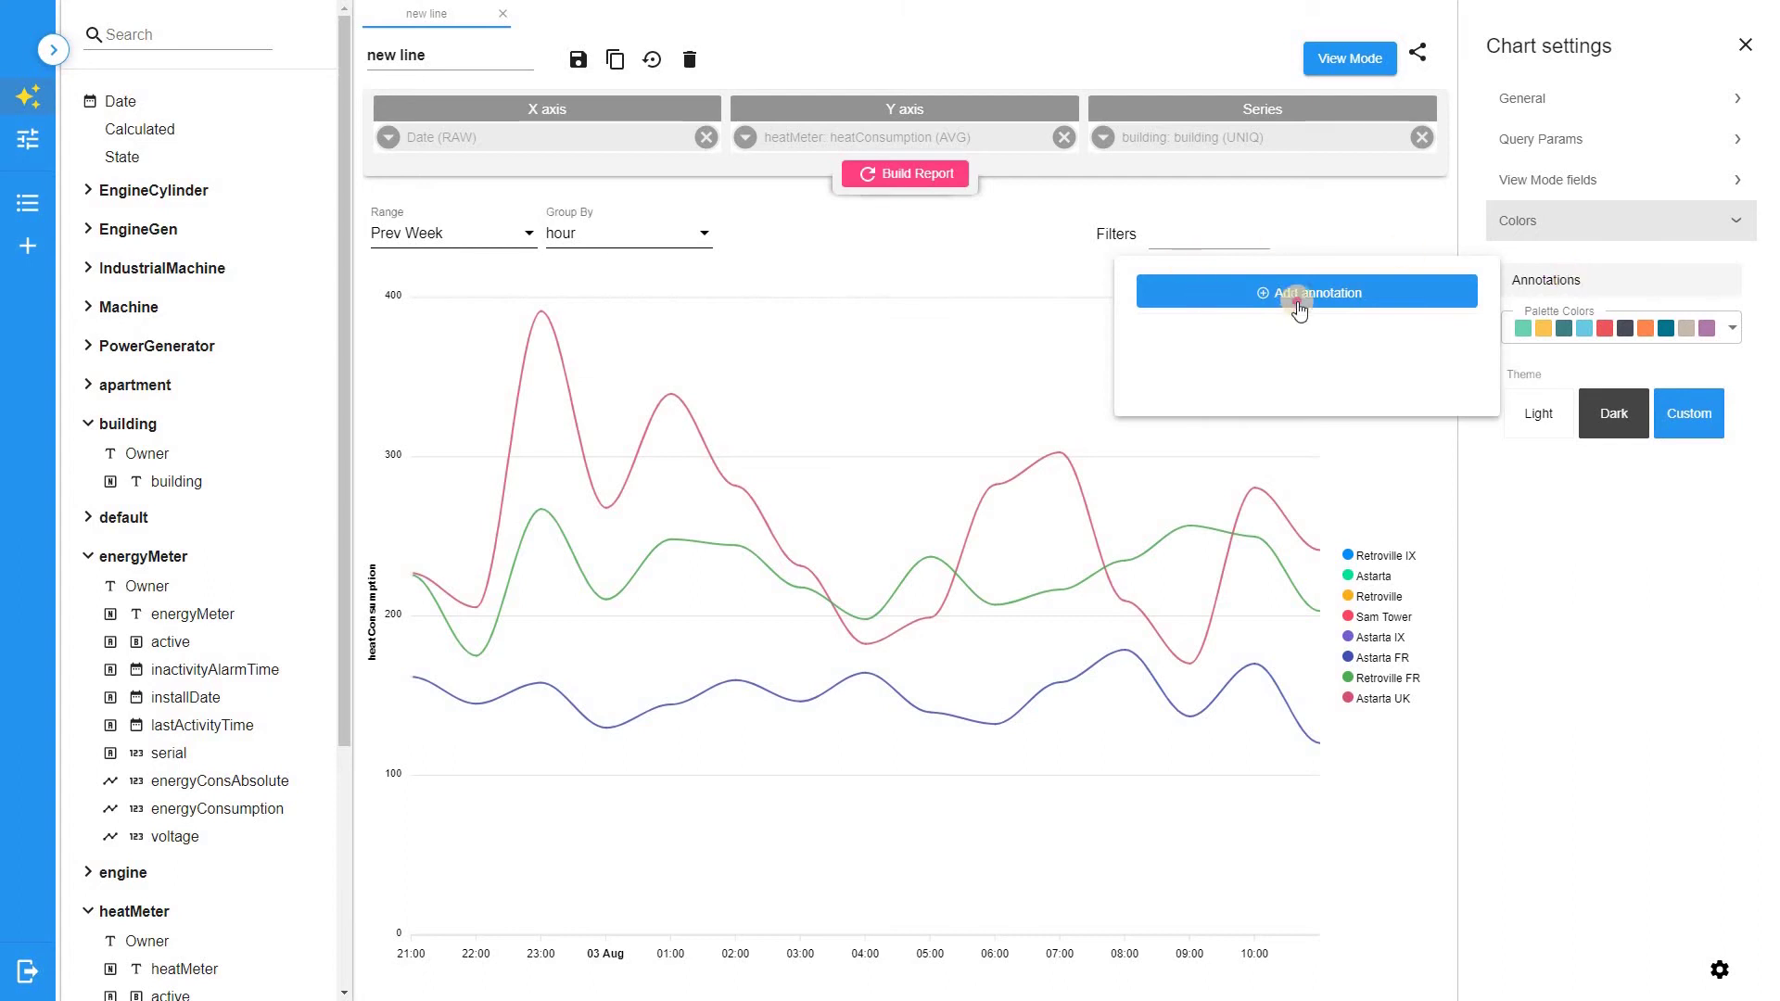
left_click(1227, 361)
type("0")
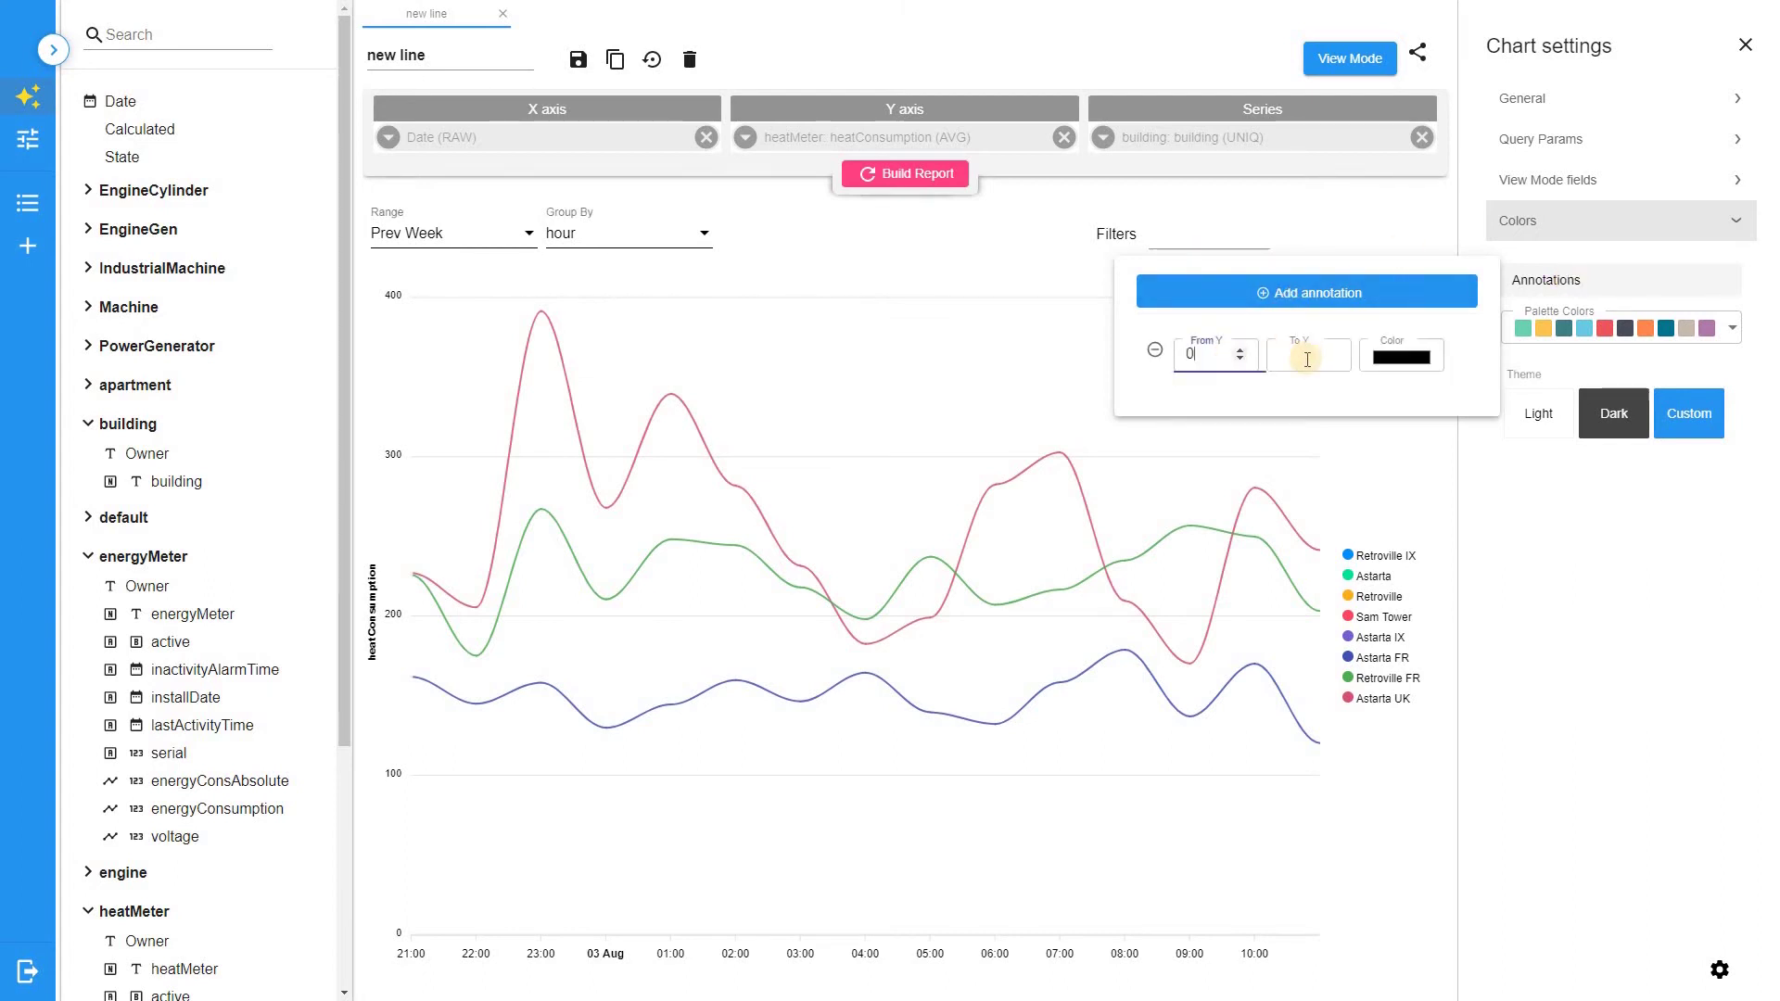
left_click(1307, 360)
type("200")
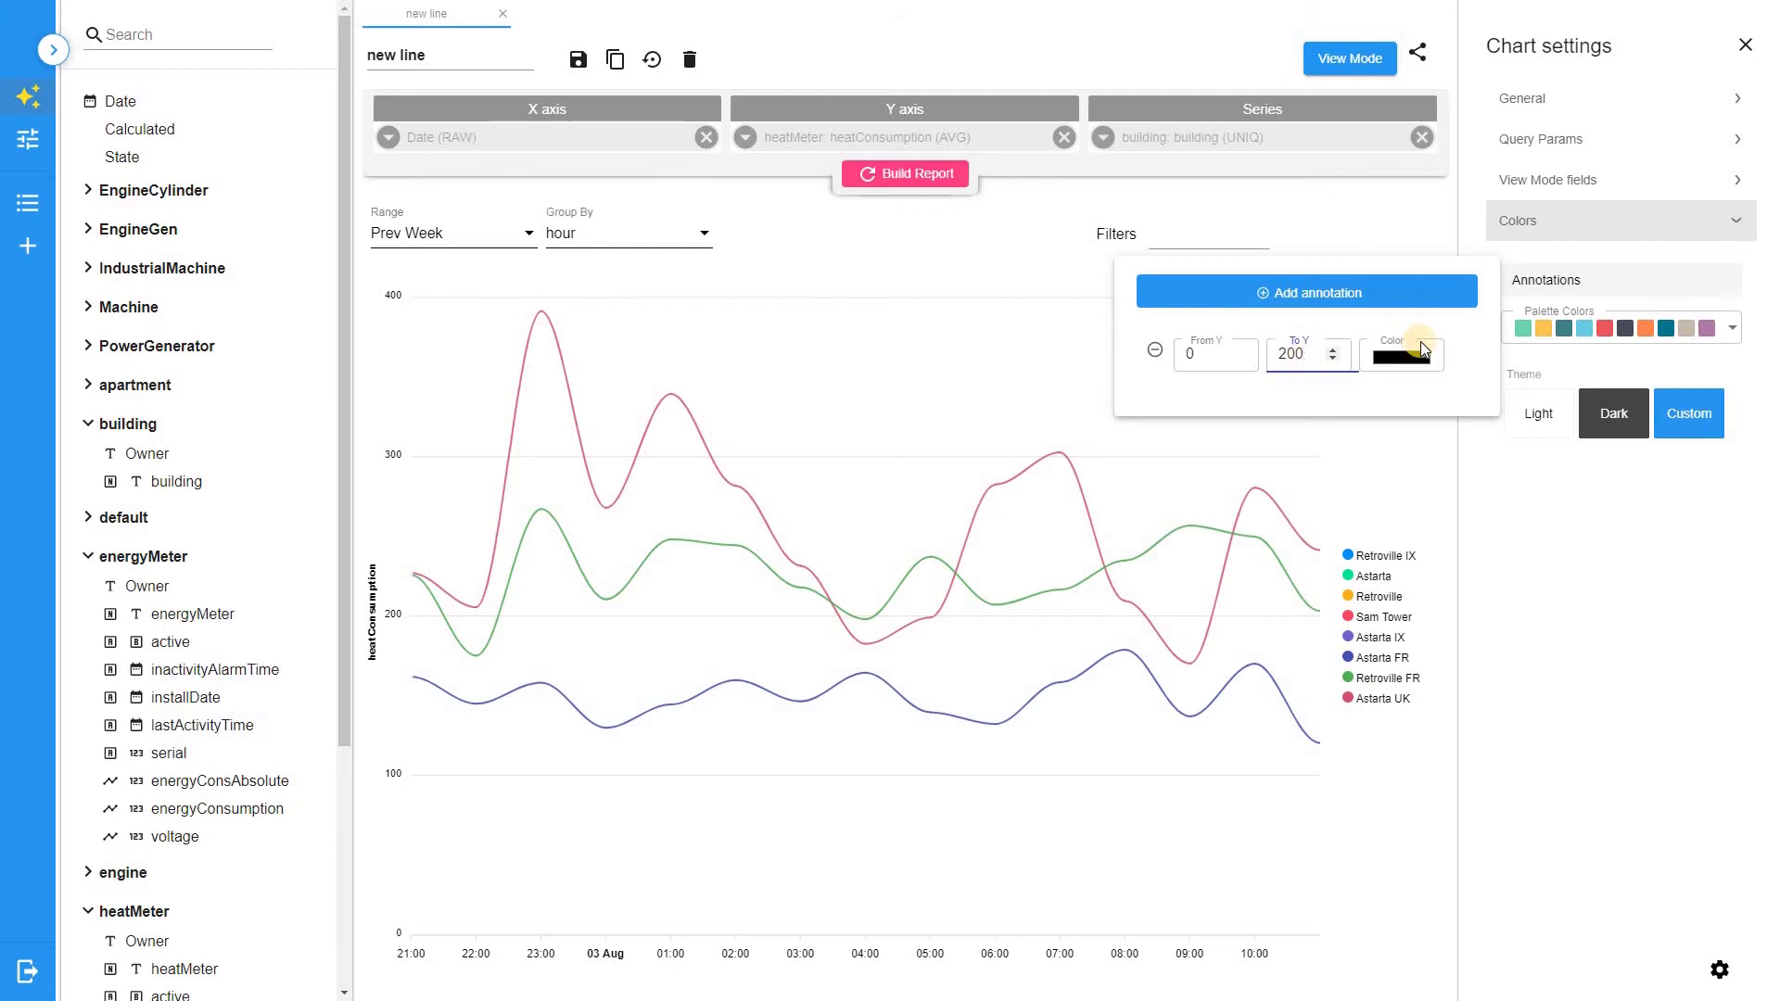
Step: Color the 0 to 200 annotation red and close the chart settings
left_click(1415, 354)
left_click(1554, 380)
left_click(1611, 653)
left_click(1428, 303)
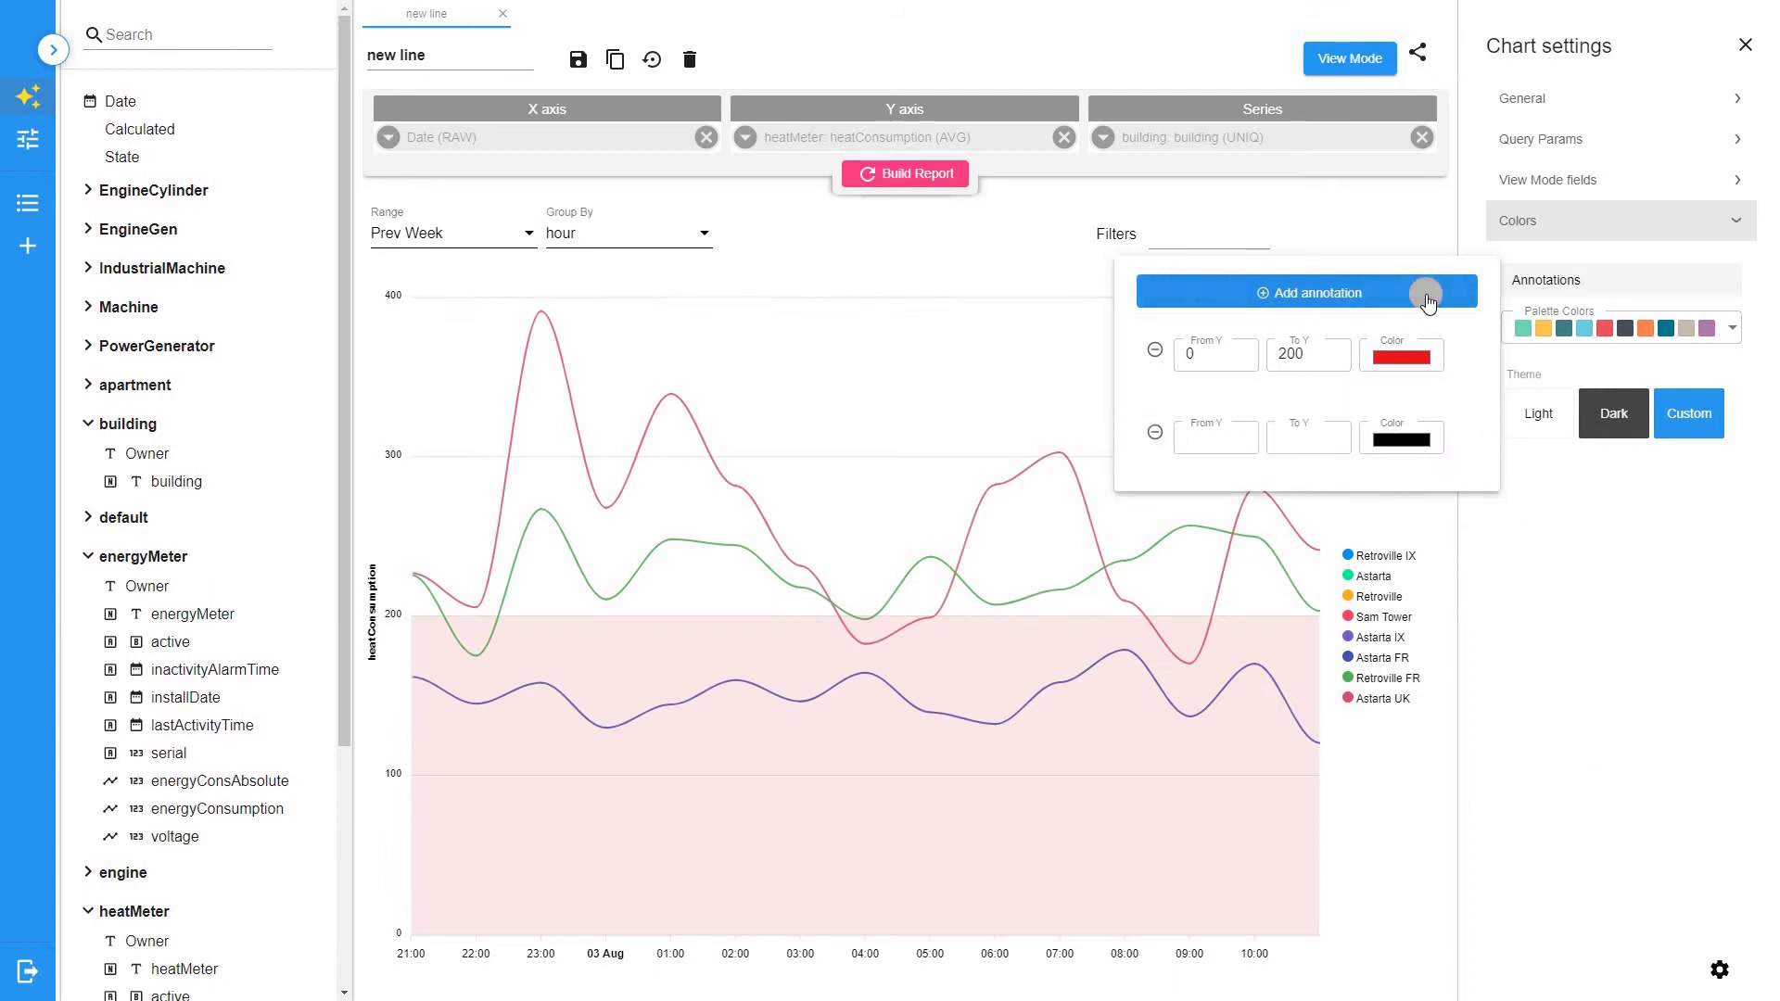
left_click(1428, 303)
left_click(1407, 217)
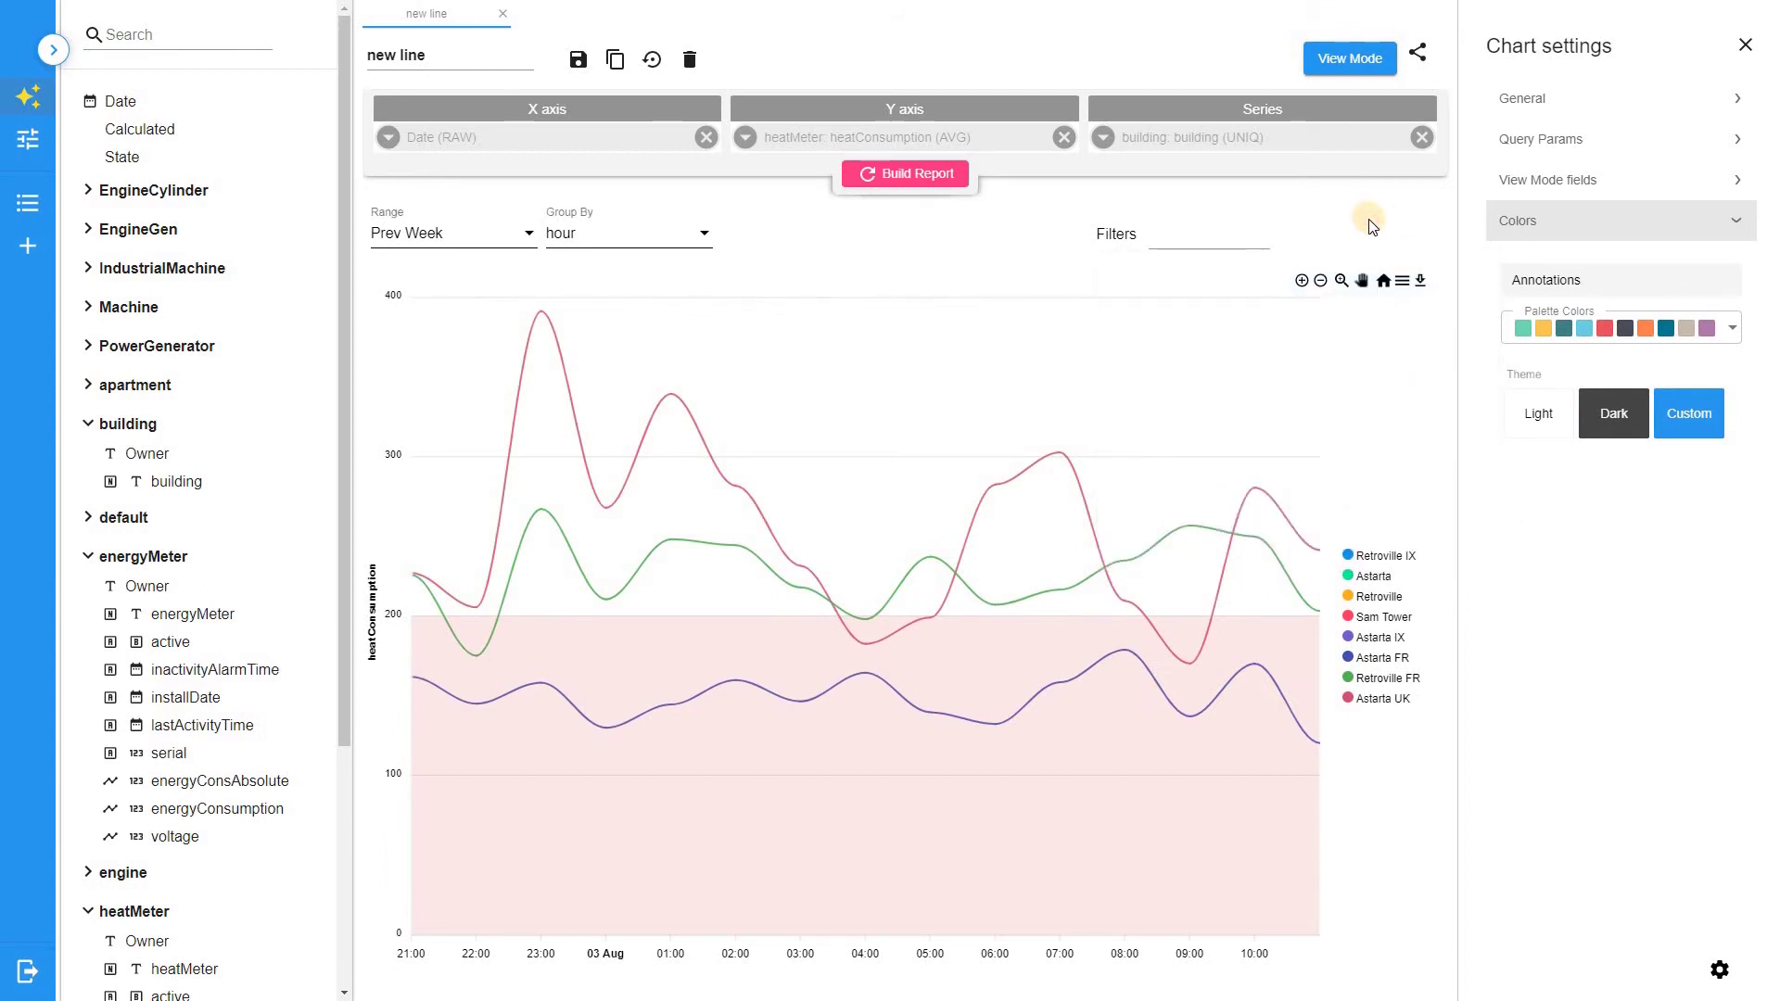
left_click(1745, 46)
Step: Put energyMeter's energyConsumption on the Y axis above heatConsumption and remove building from the series
left_click_drag(217, 808, 1068, 139)
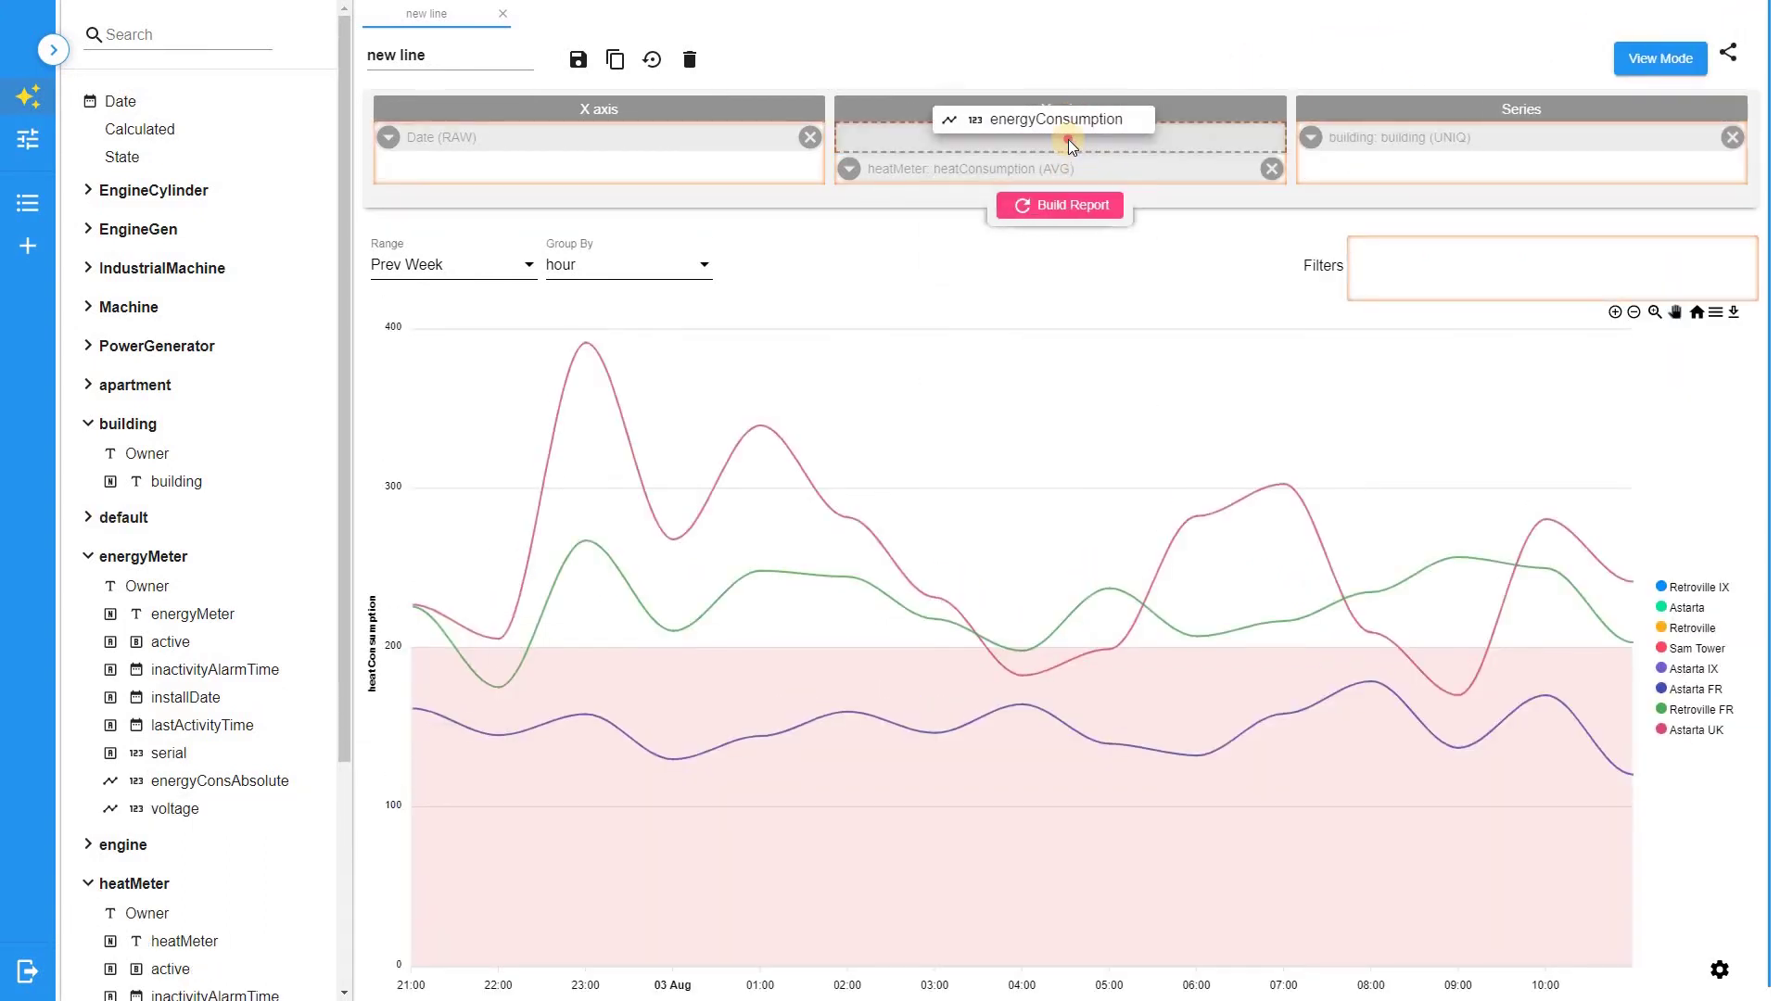
left_click(1735, 138)
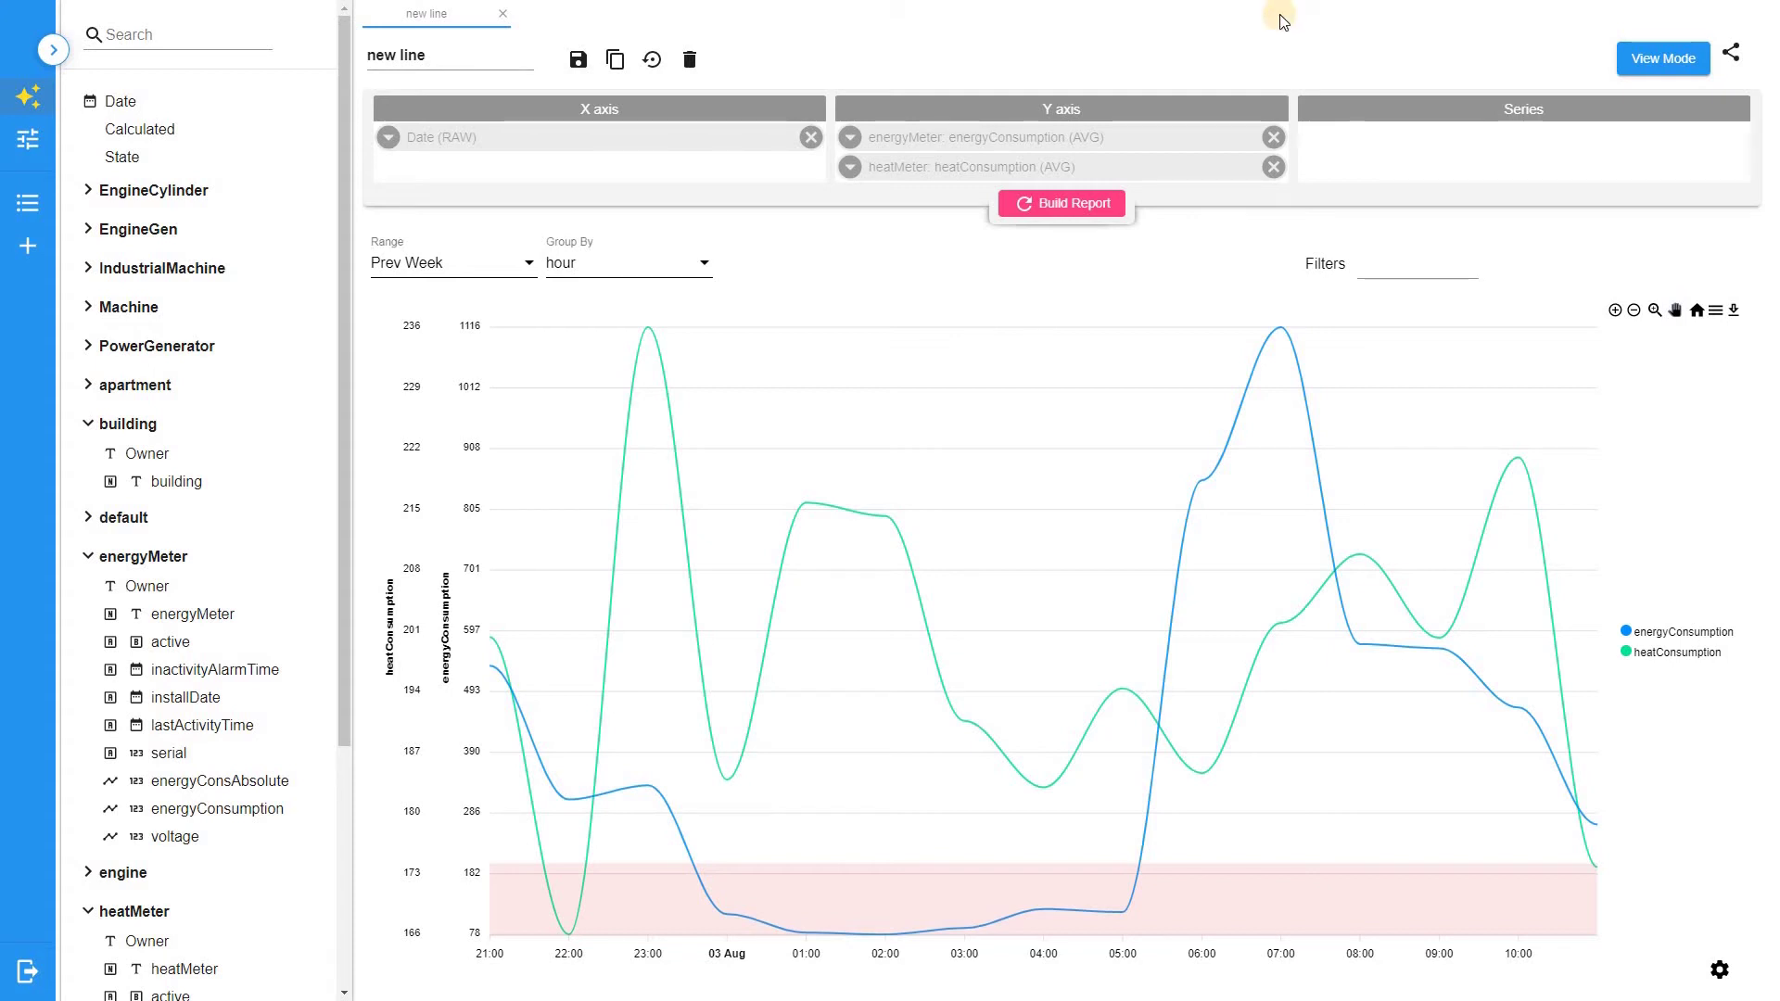
Step: Set the chart type of energyConsumption to column and that of heatConsumption to area
left_click(1033, 142)
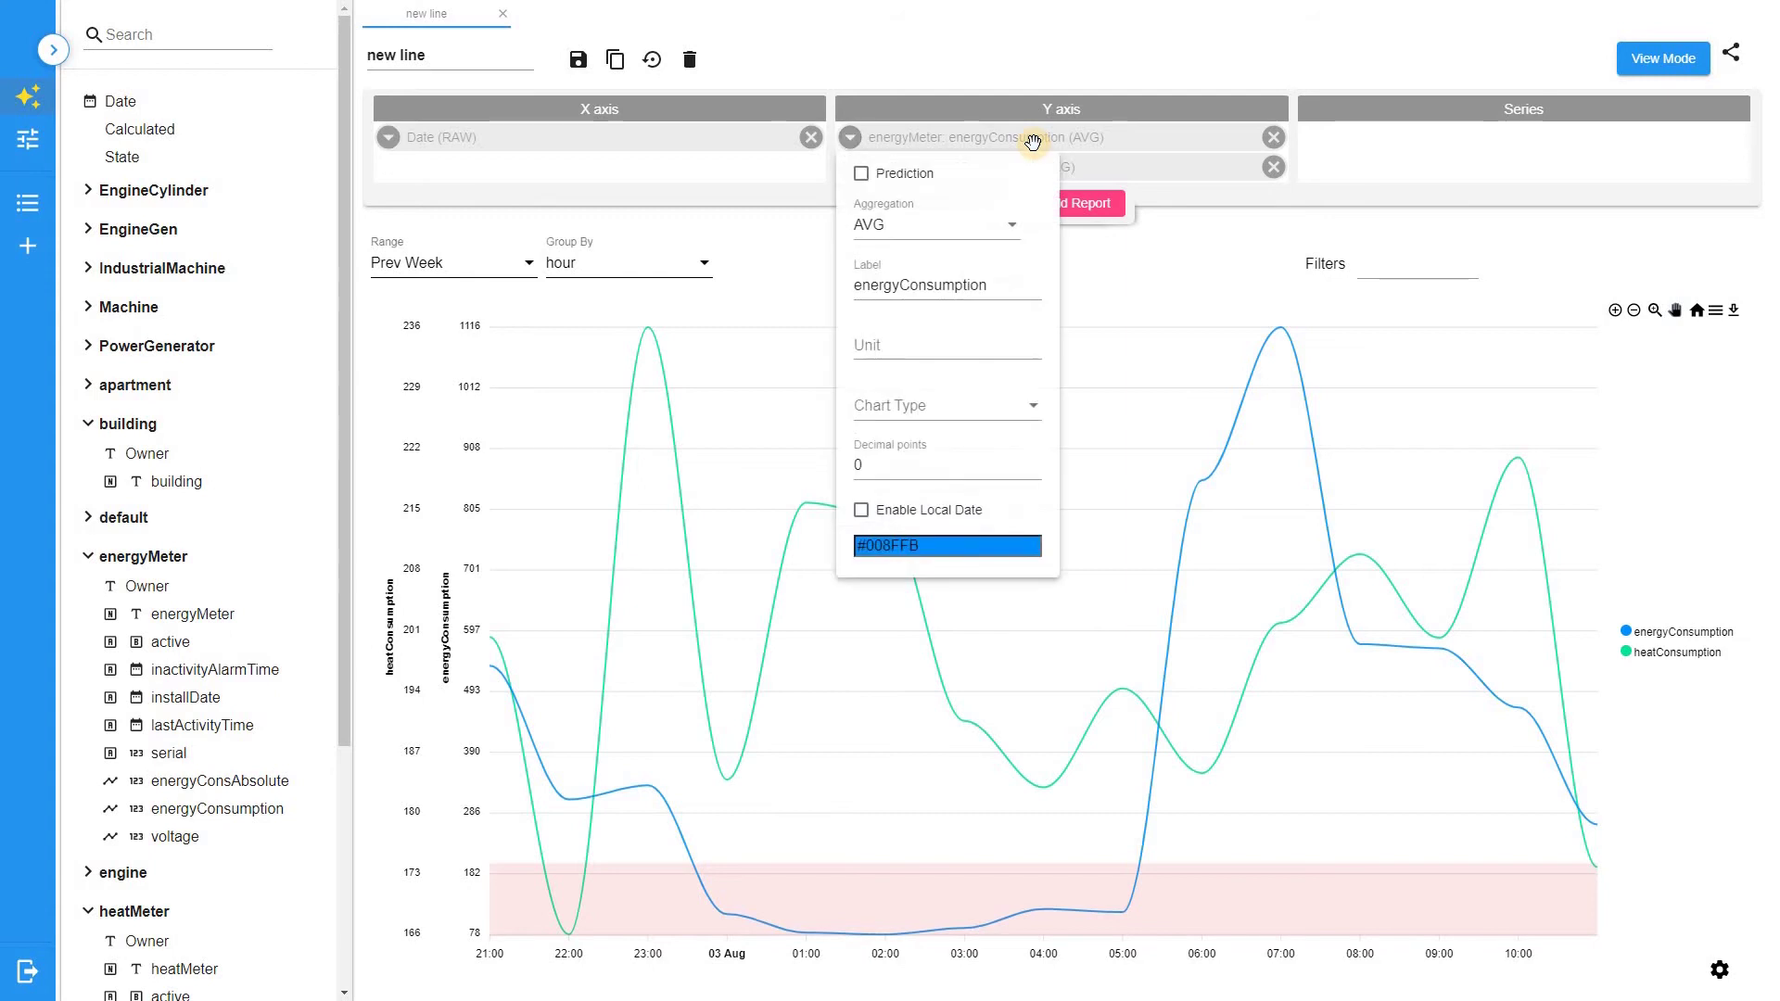
left_click(996, 411)
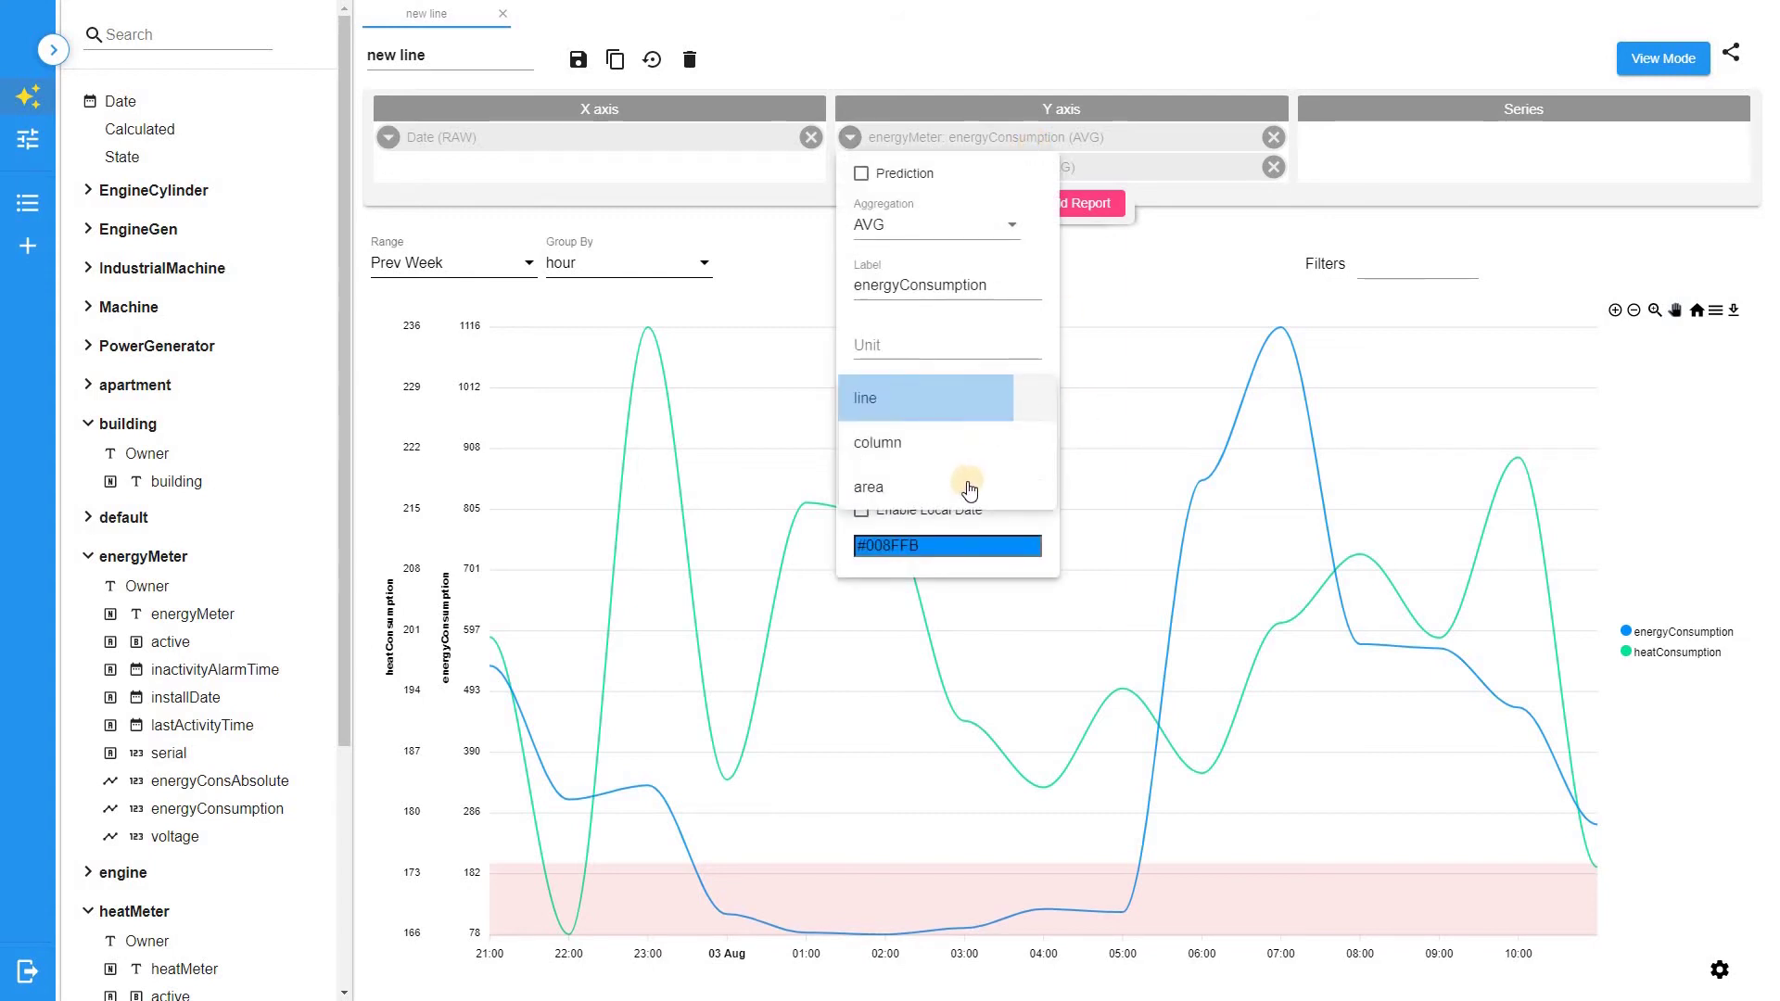
left_click(971, 453)
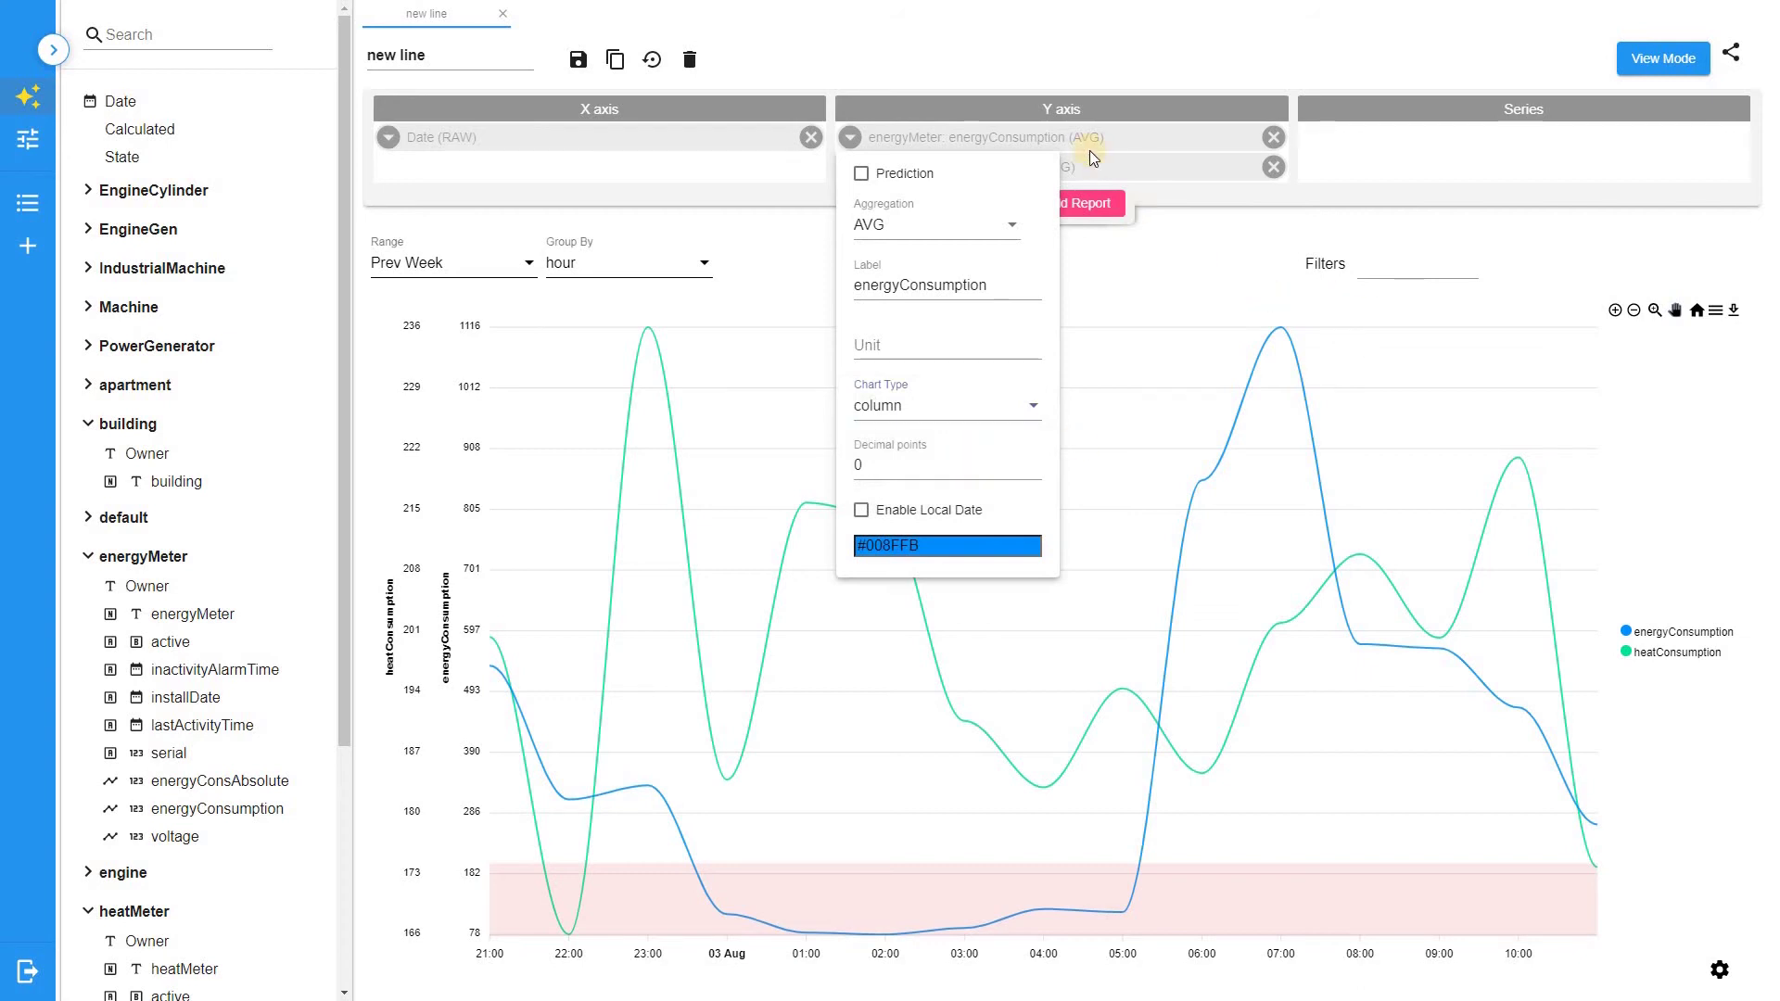
left_click(1089, 153)
left_click(1093, 169)
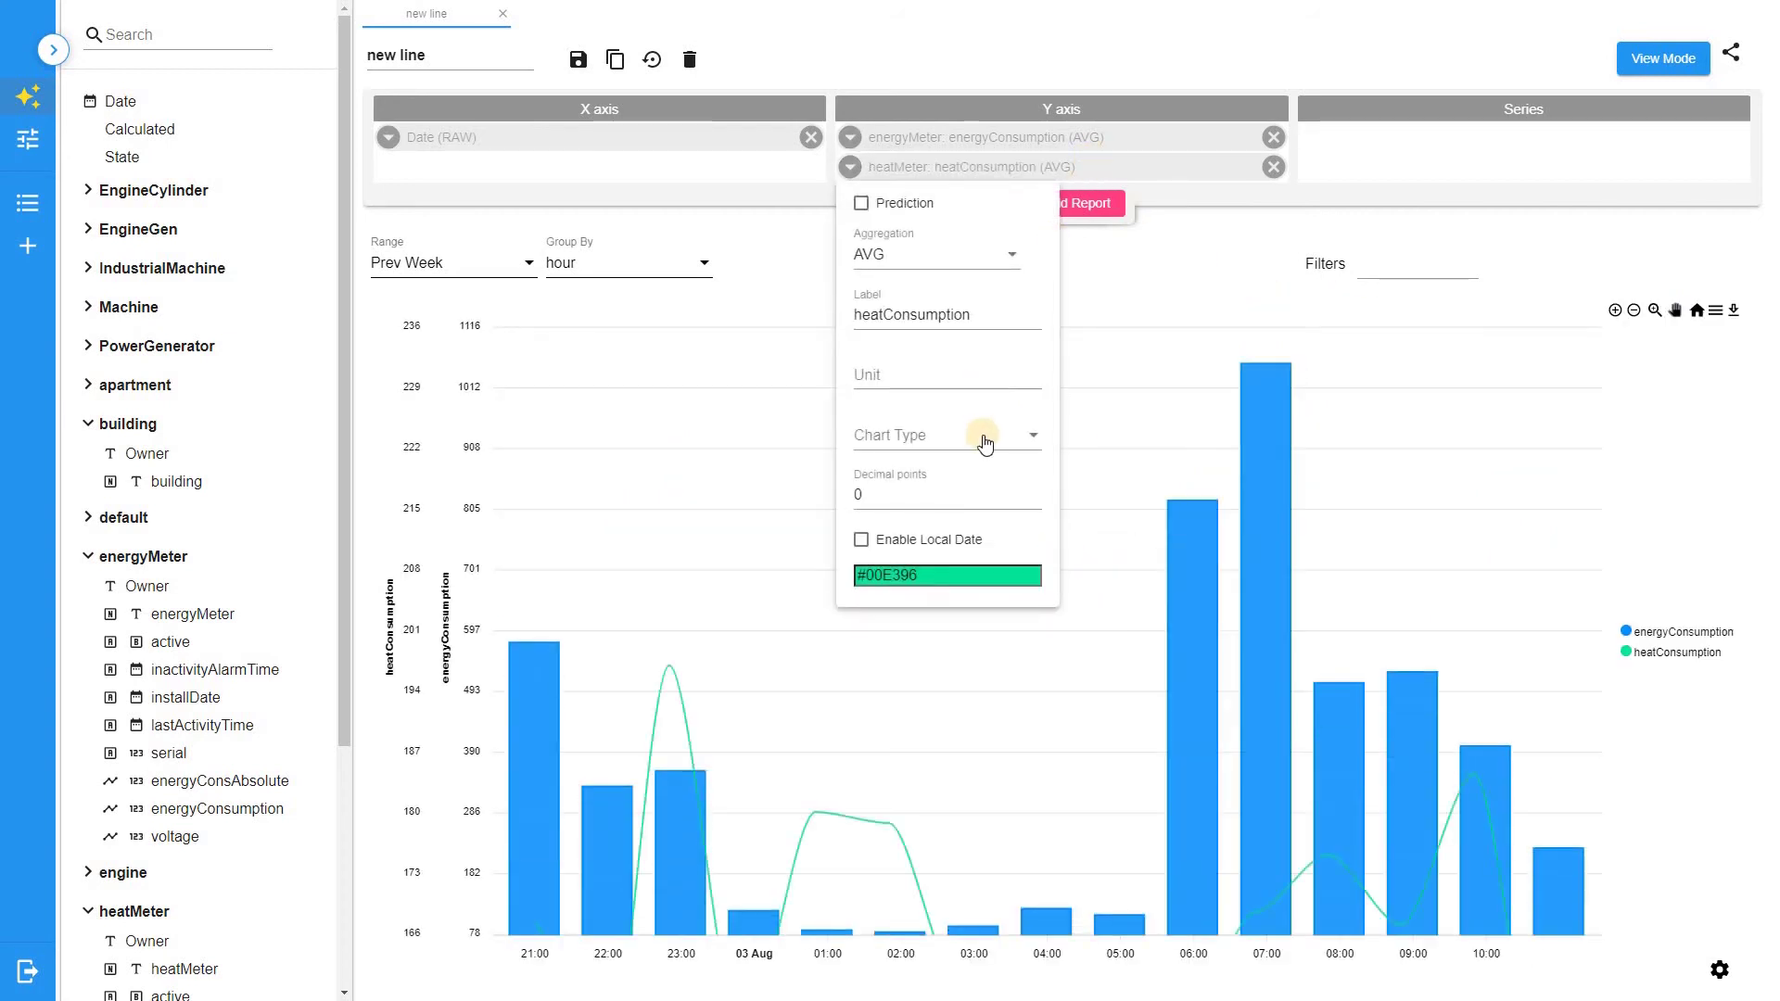
left_click(1004, 441)
left_click(1190, 294)
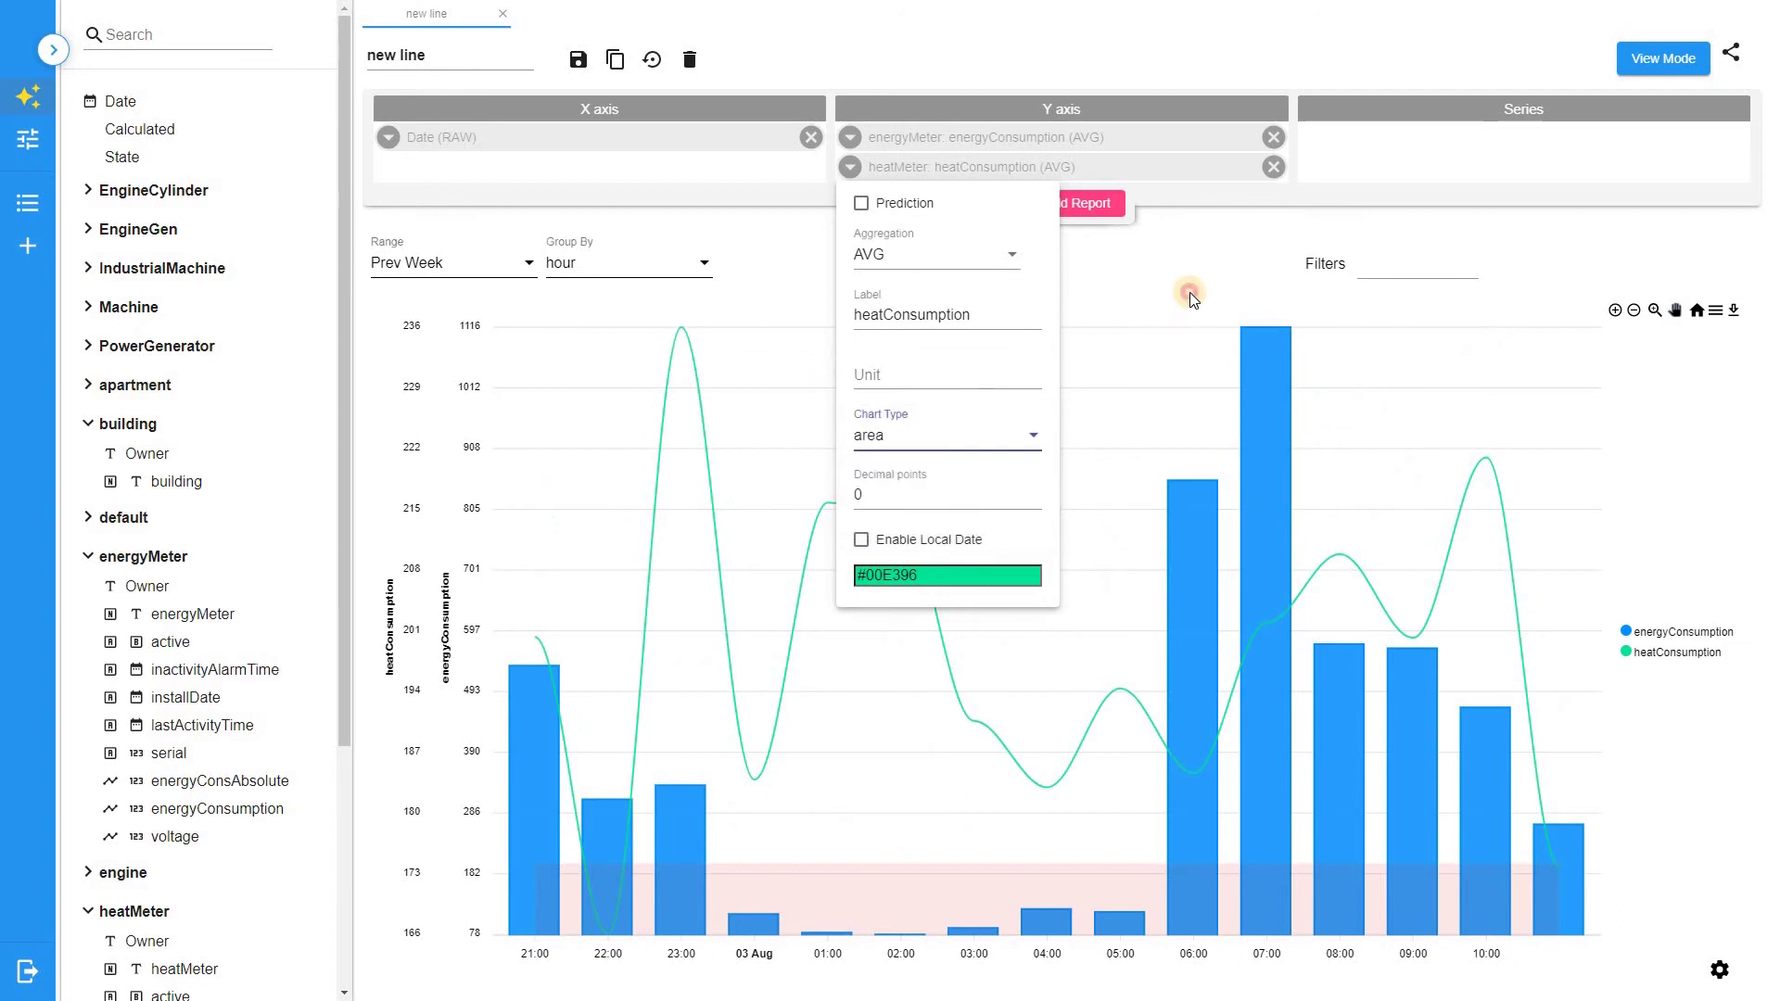
left_click(1190, 295)
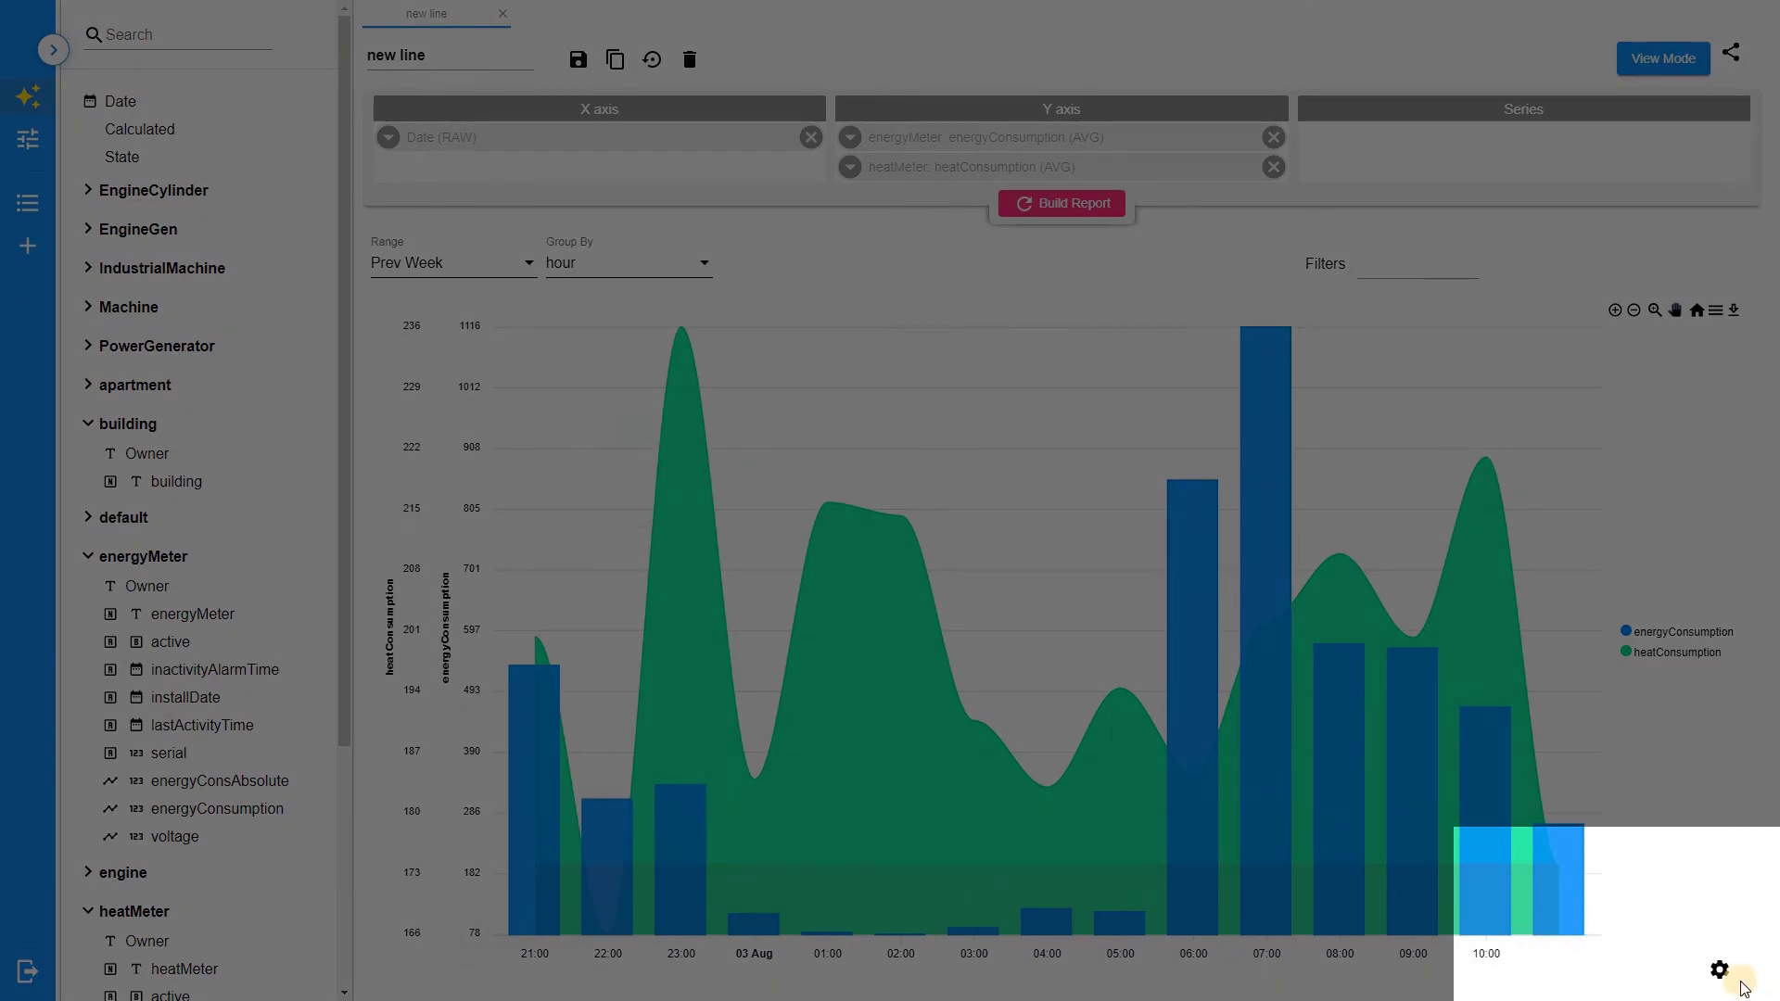
Step: Make the chart use a single Y-axis and label that axis General
left_click(1721, 971)
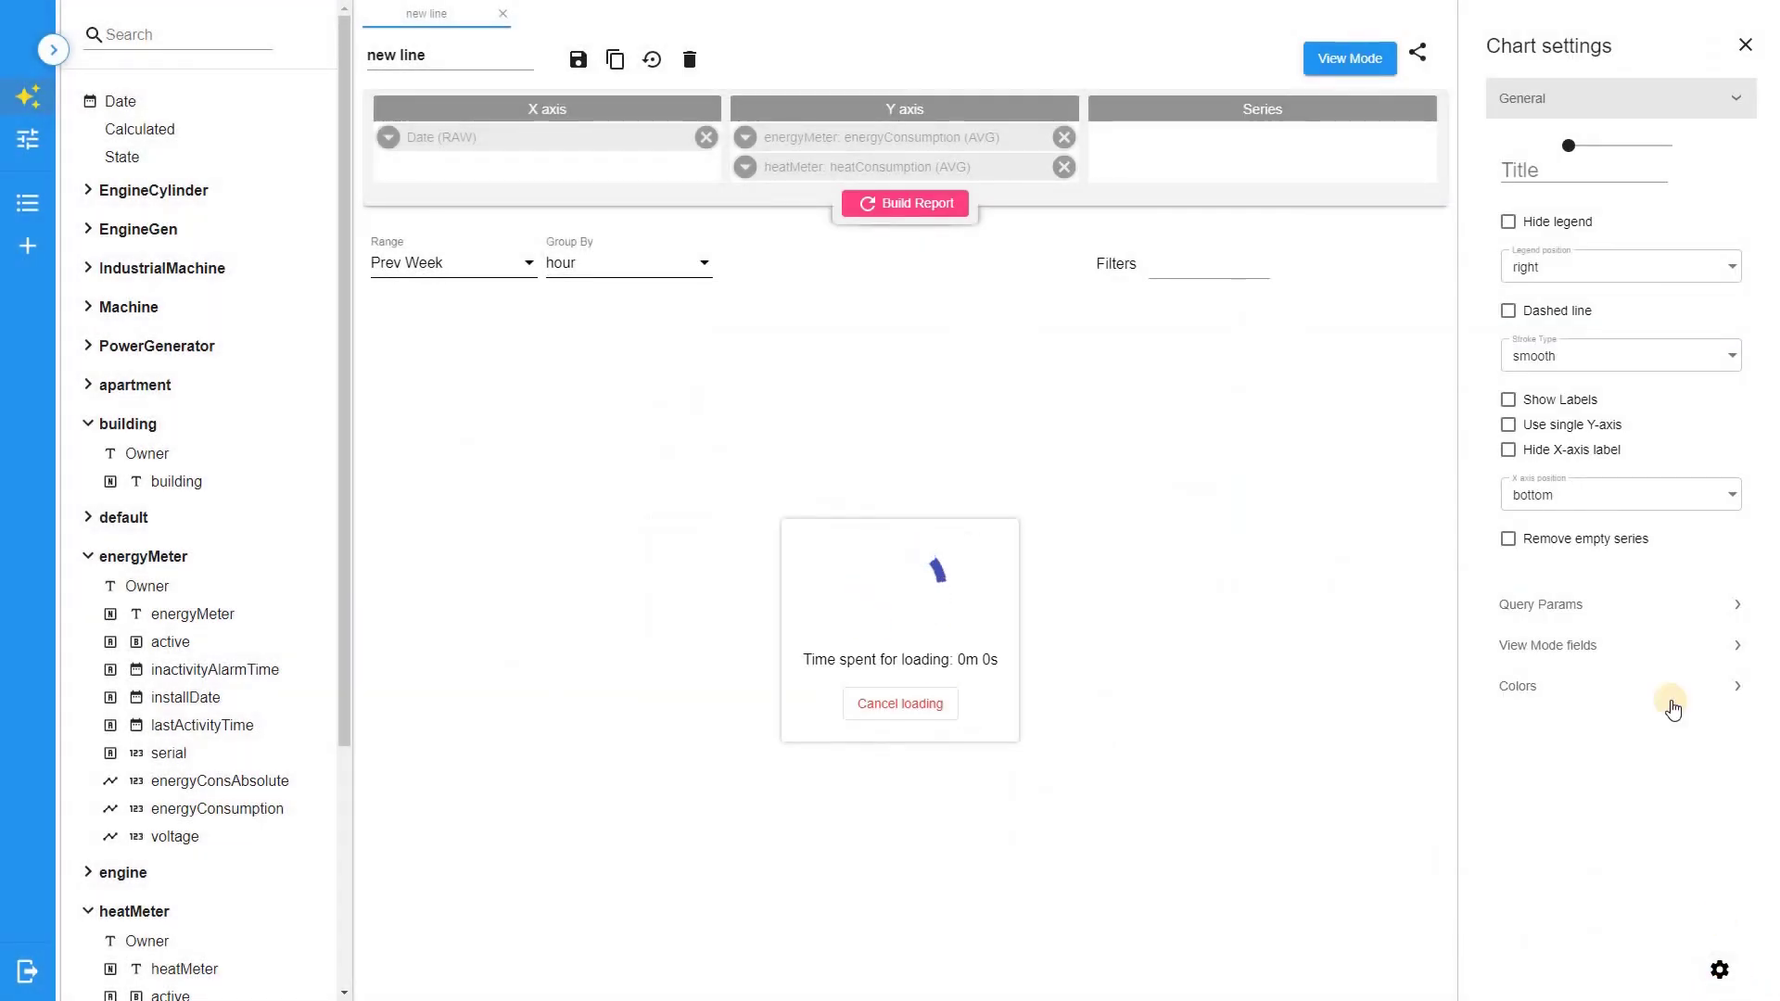
left_click(1595, 424)
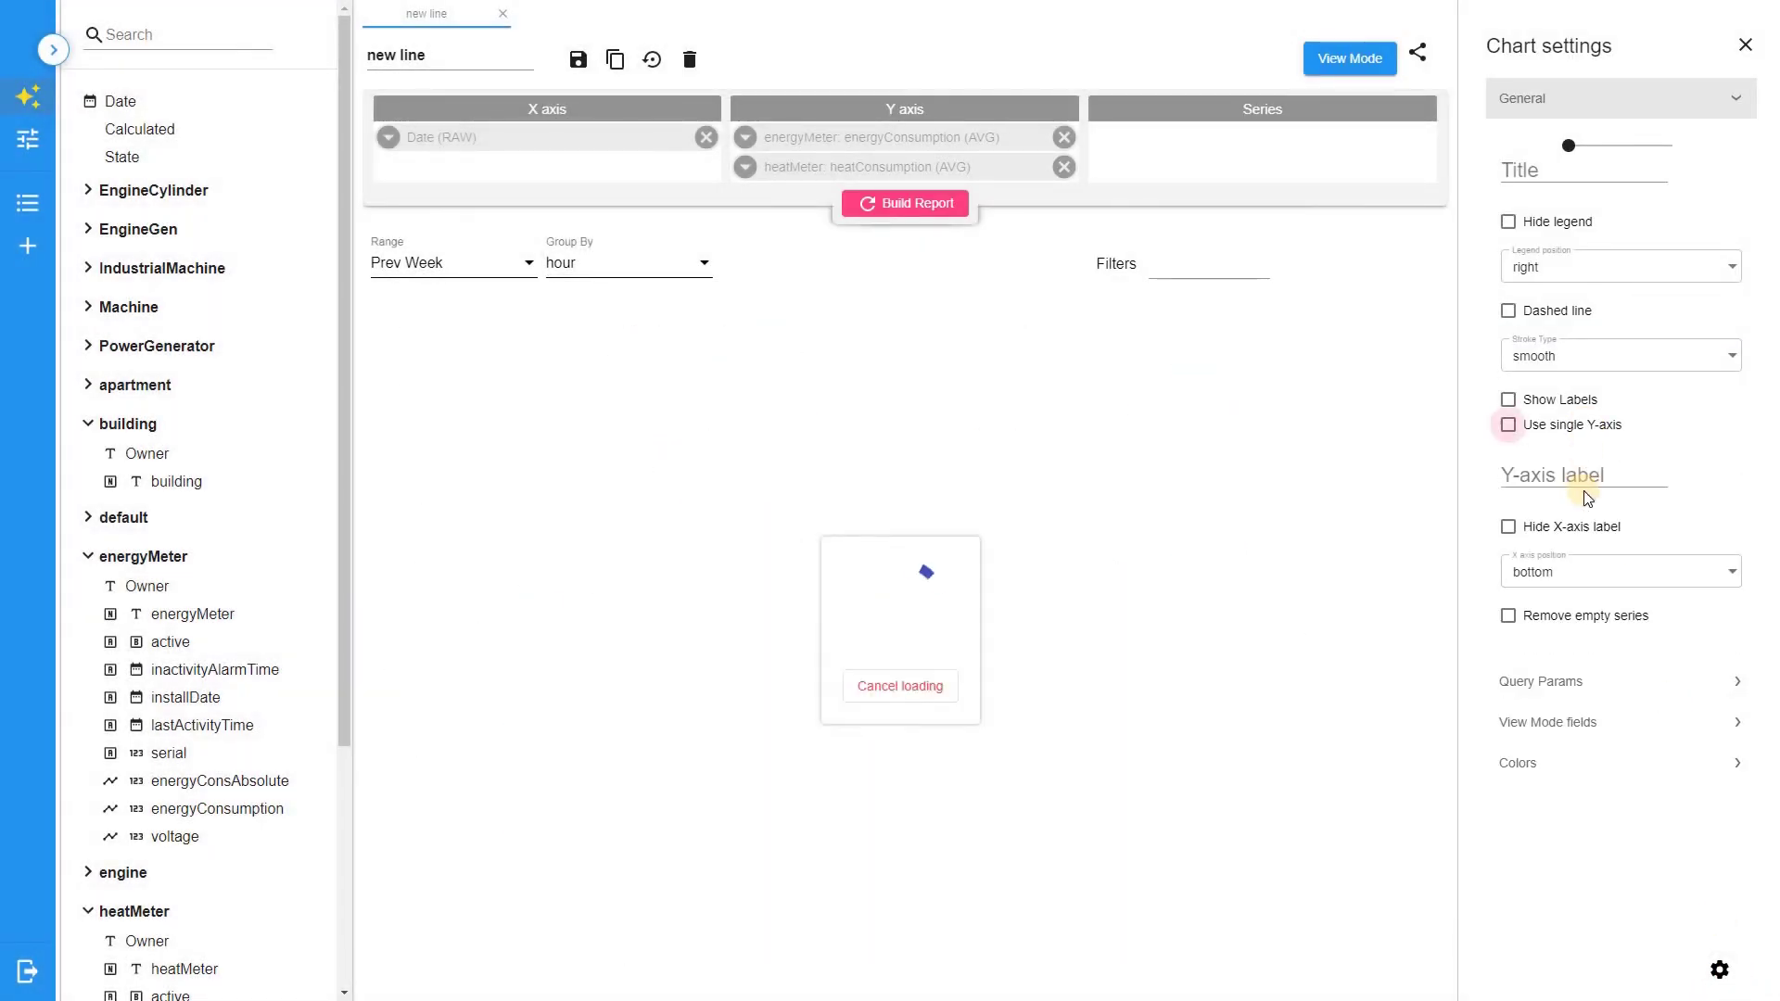
left_click(1581, 473)
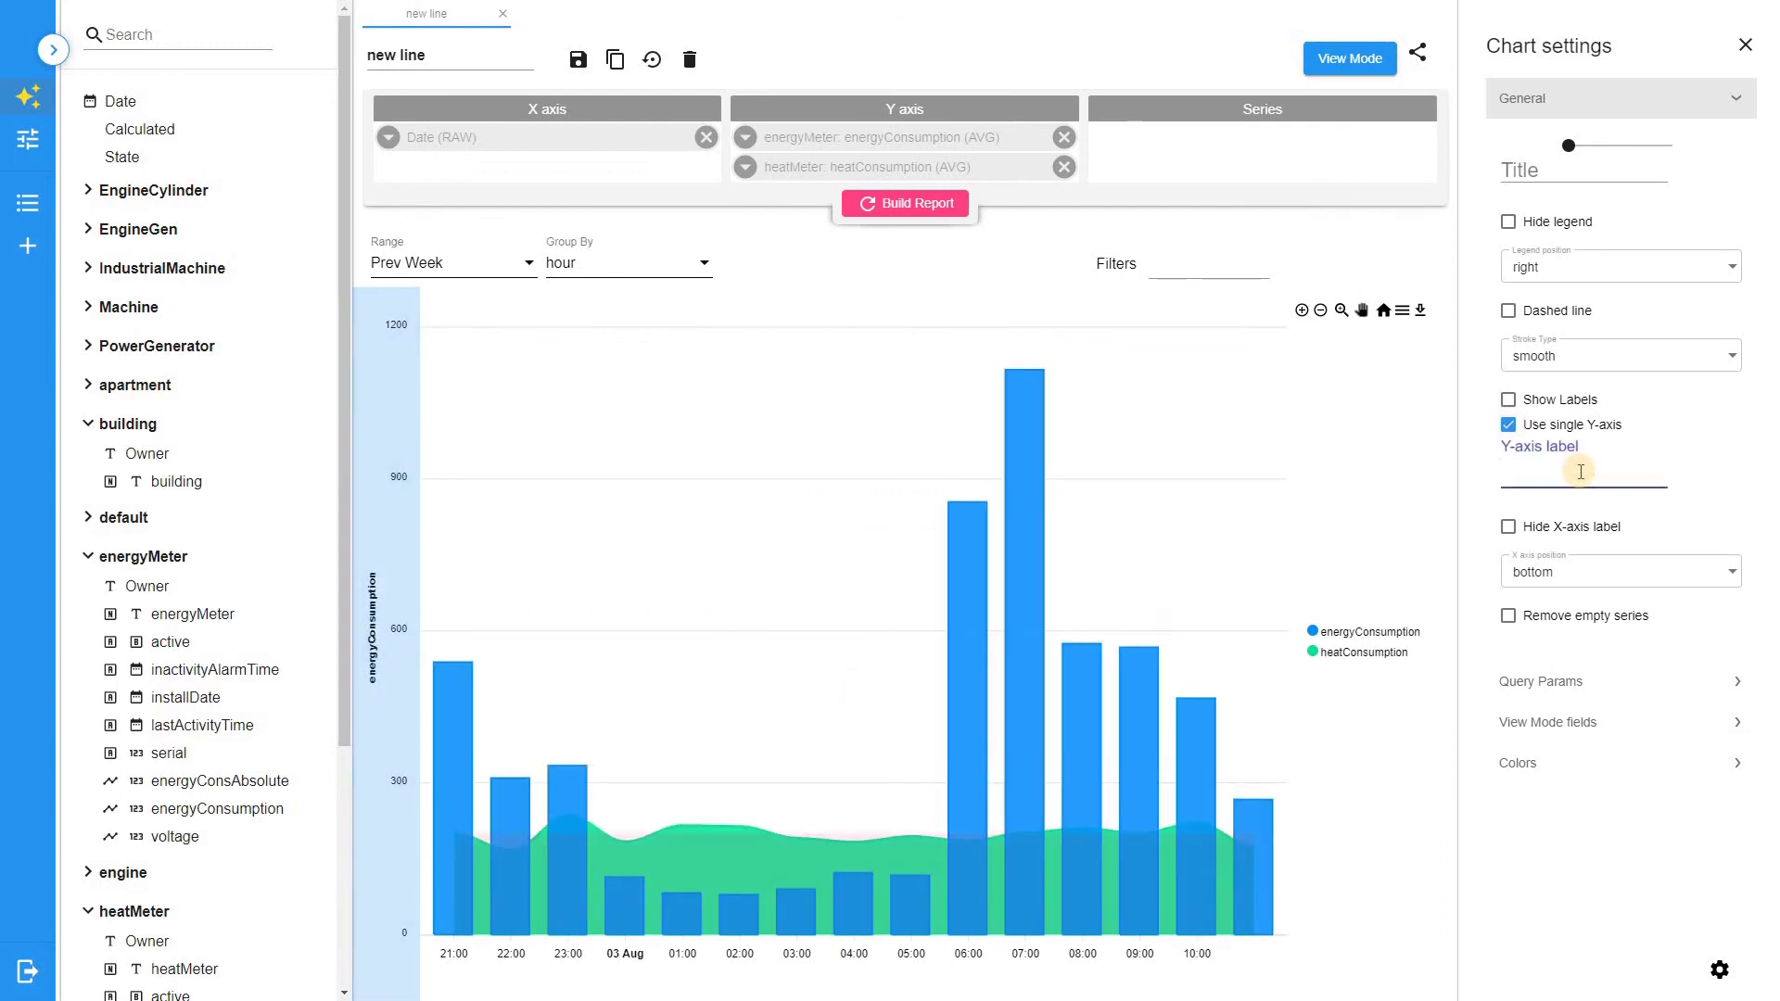
type("General")
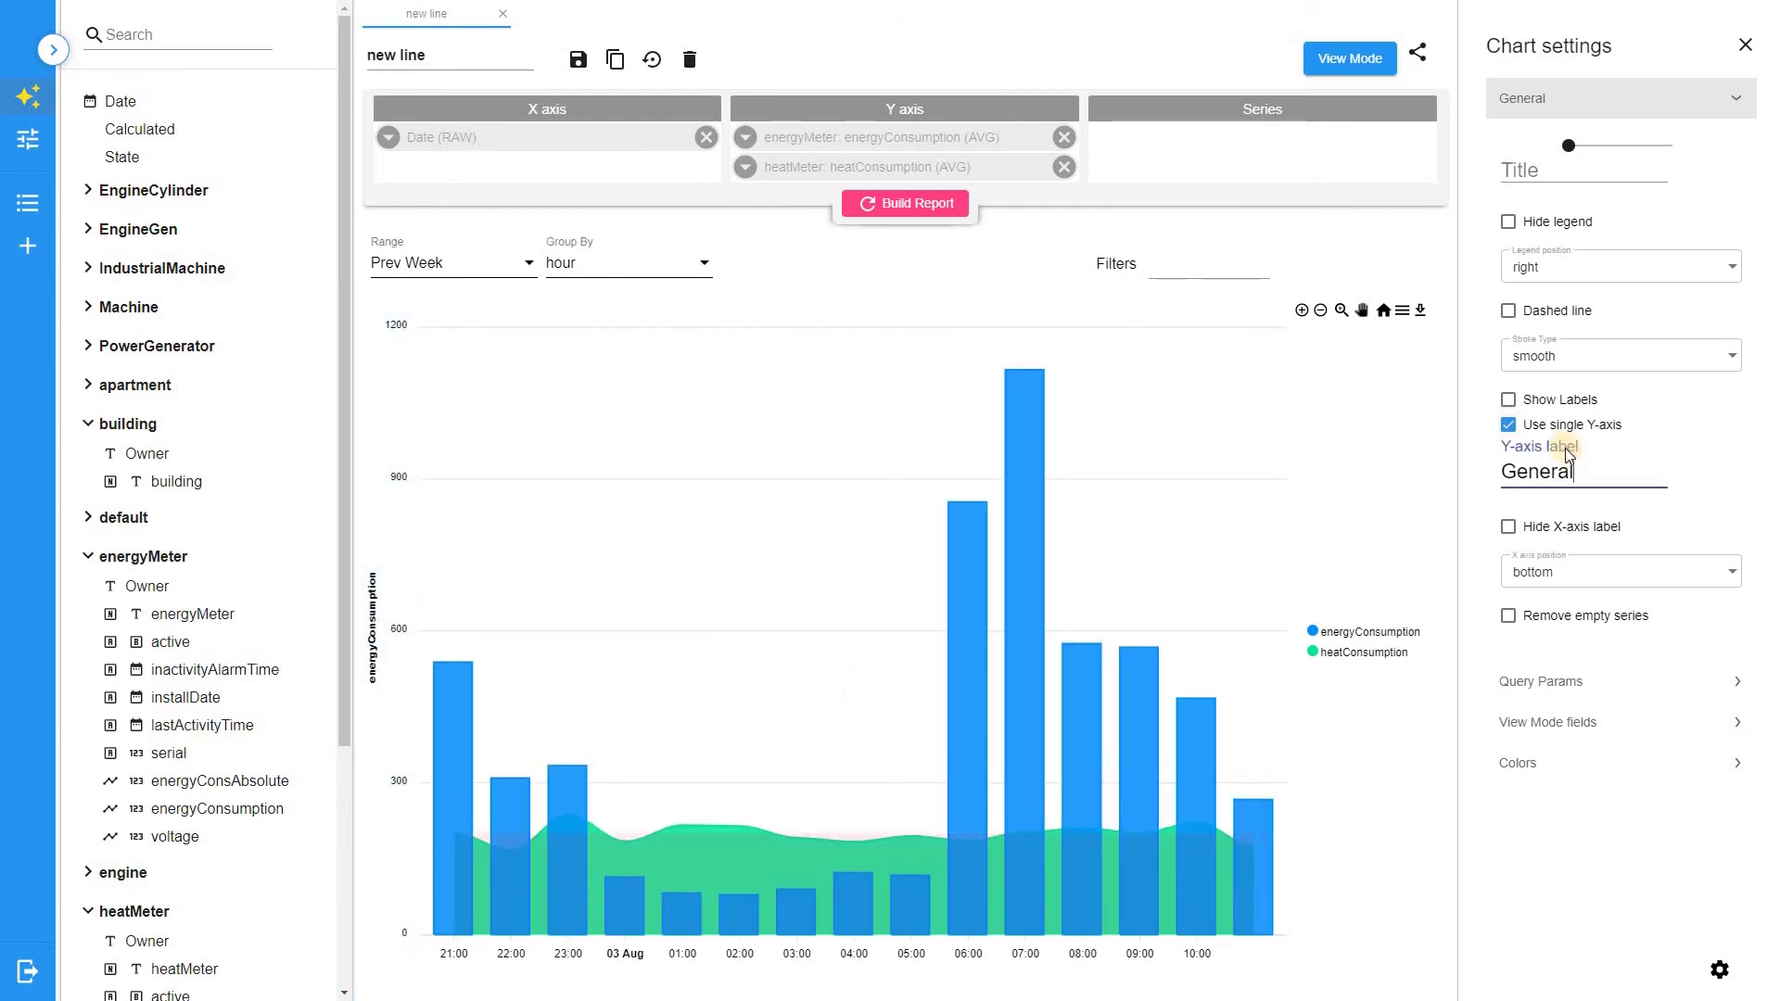
left_click(1402, 408)
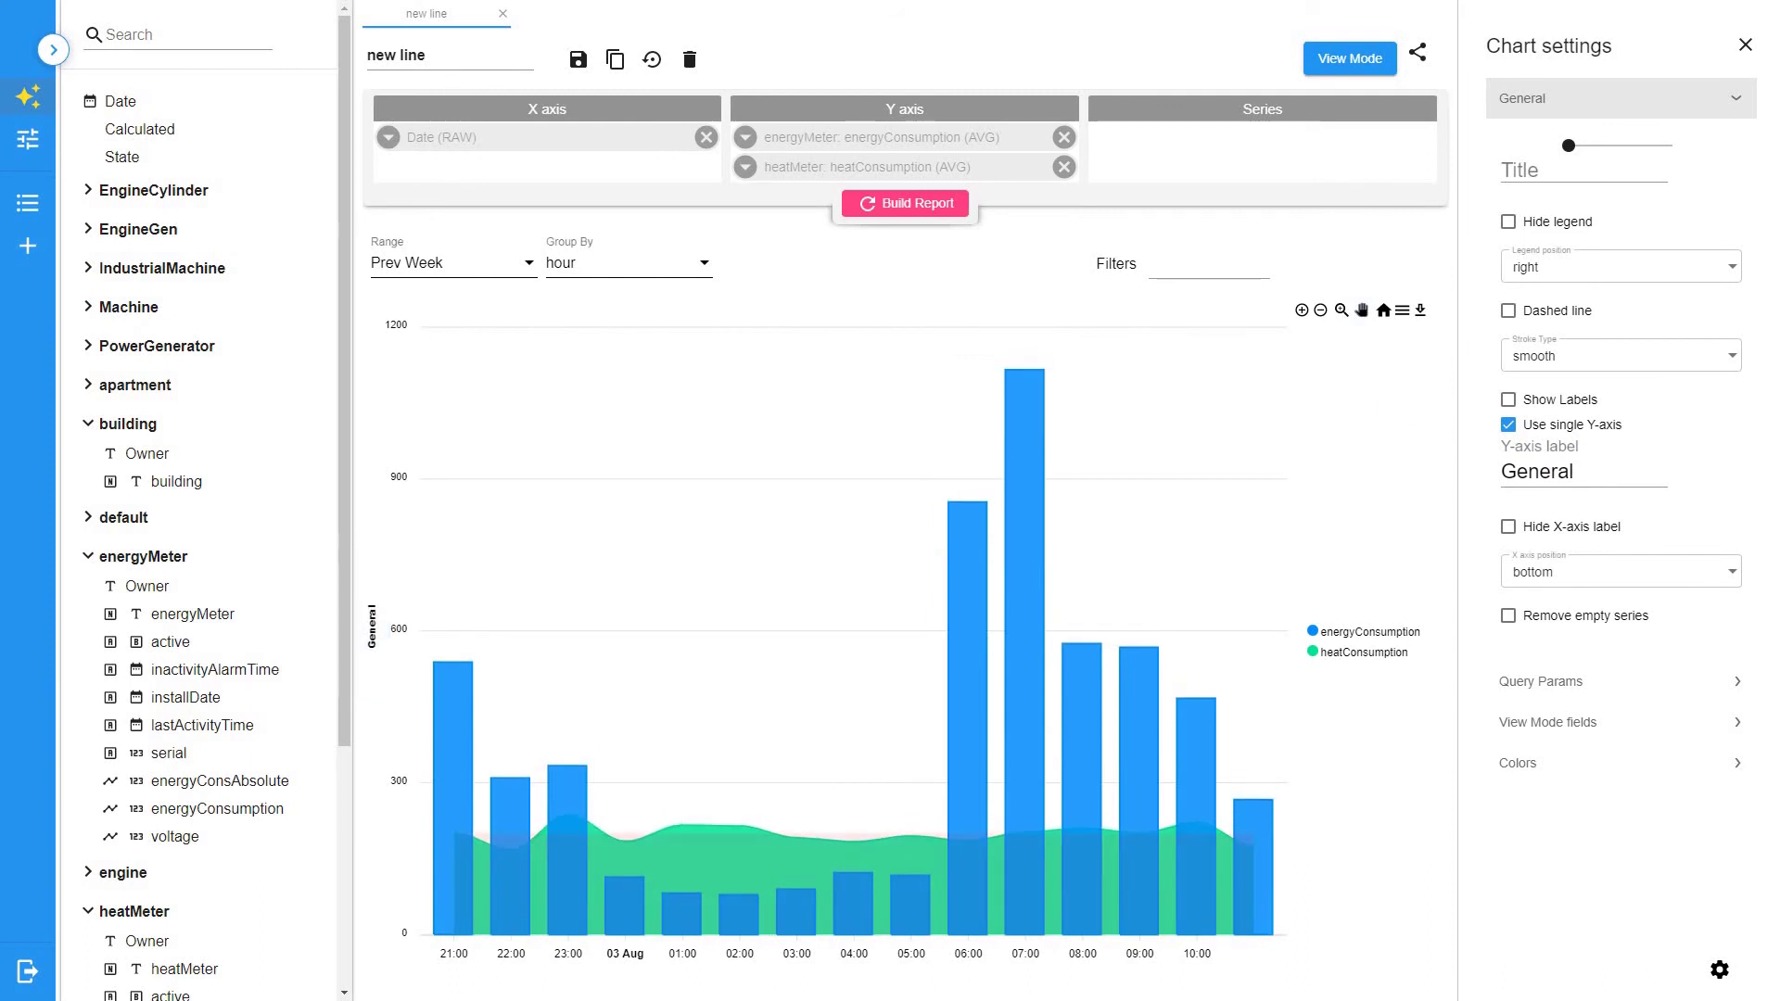
Step: Style the chart with the Dark theme and the palette beginning with green and yellow, and choose the Custom theme option
left_click(1518, 766)
left_click(1632, 419)
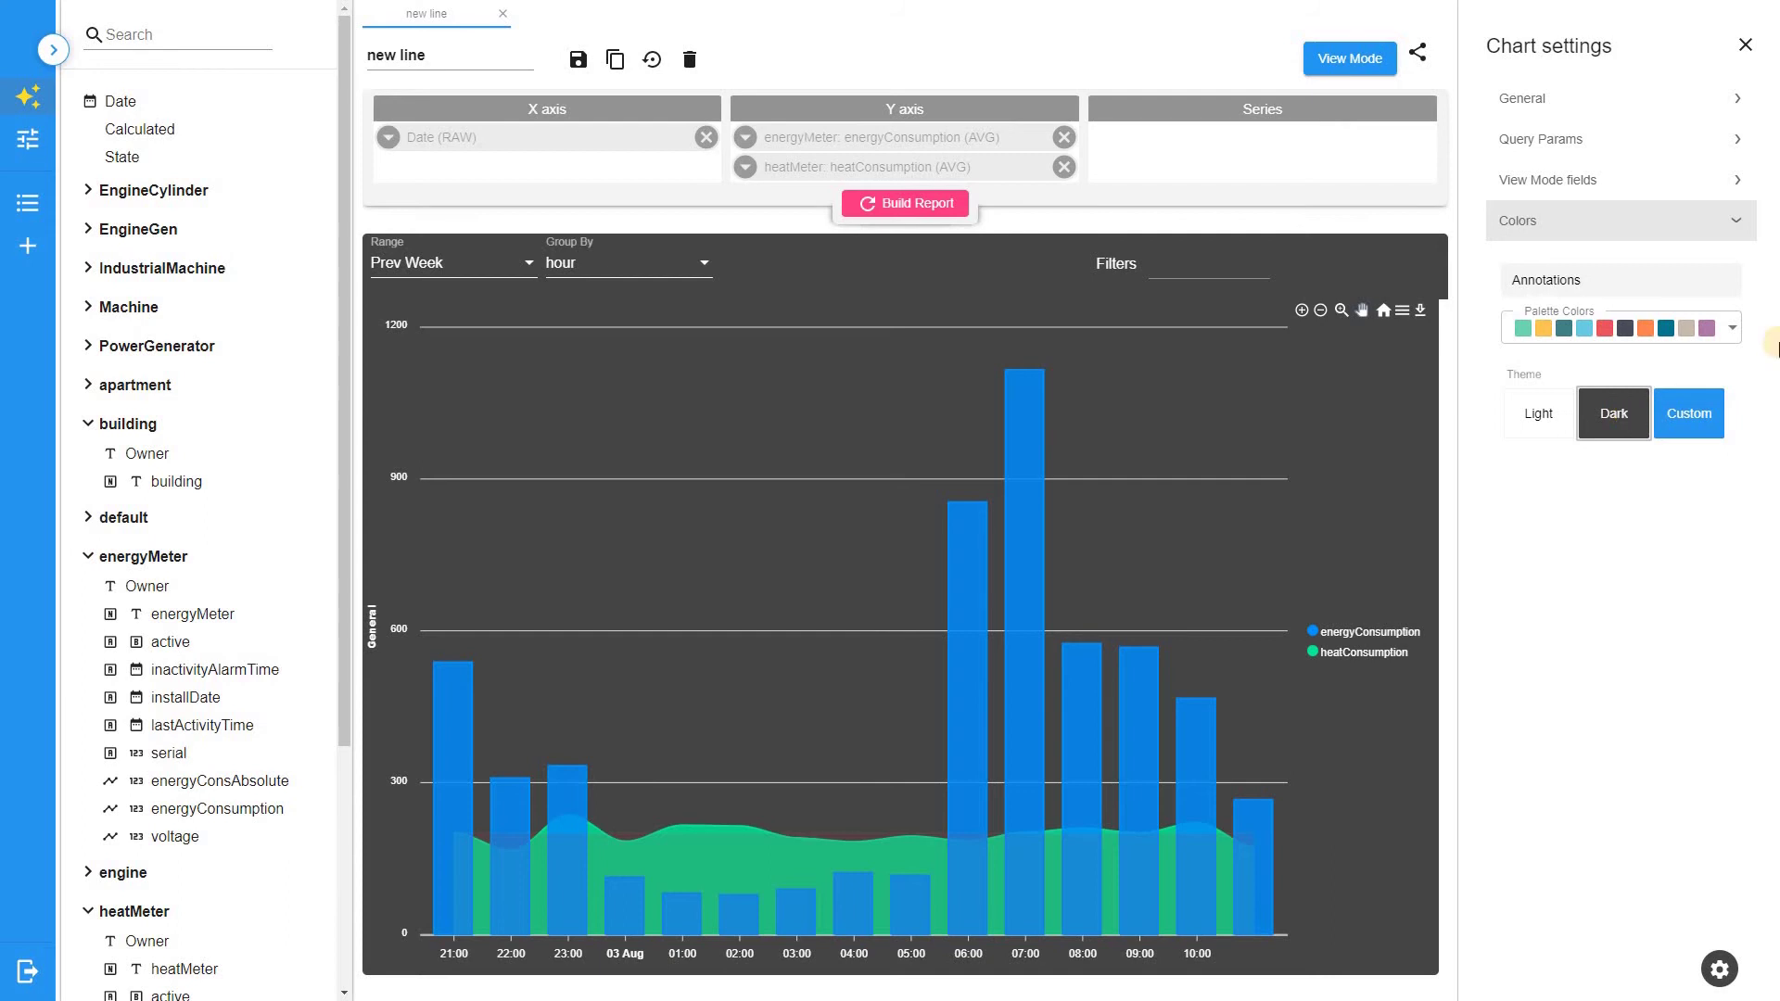
left_click(1728, 326)
left_click(1714, 450)
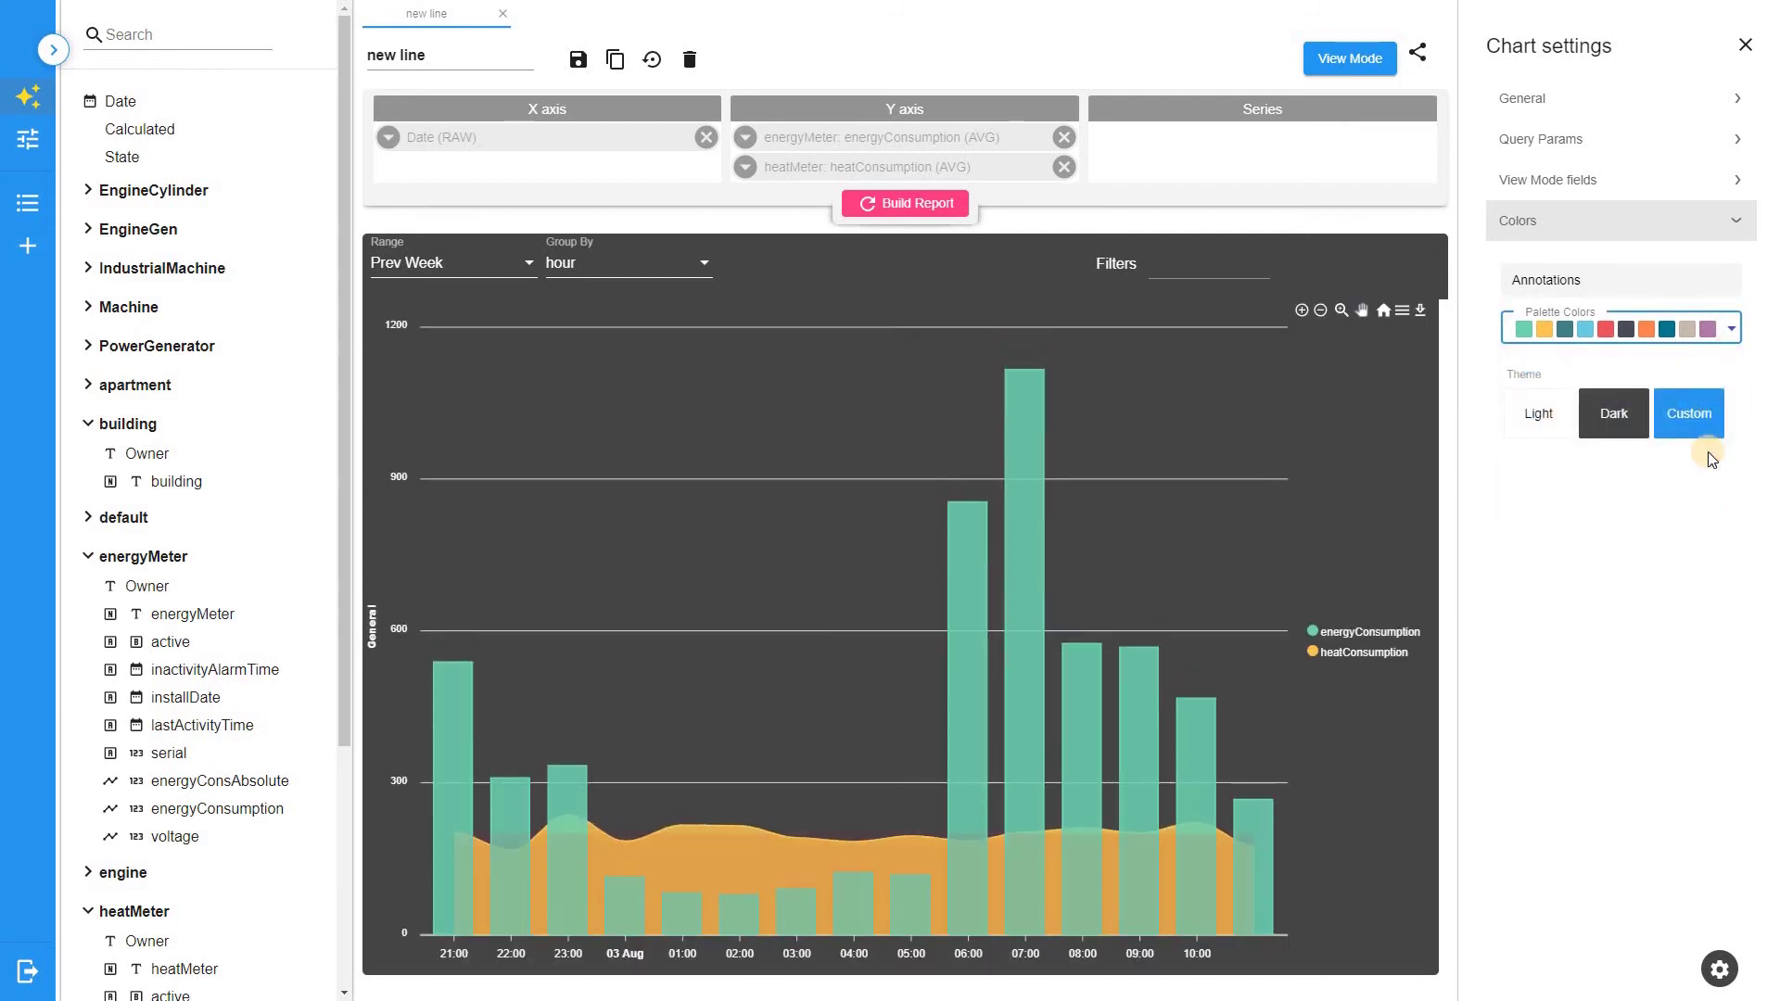
left_click(1704, 424)
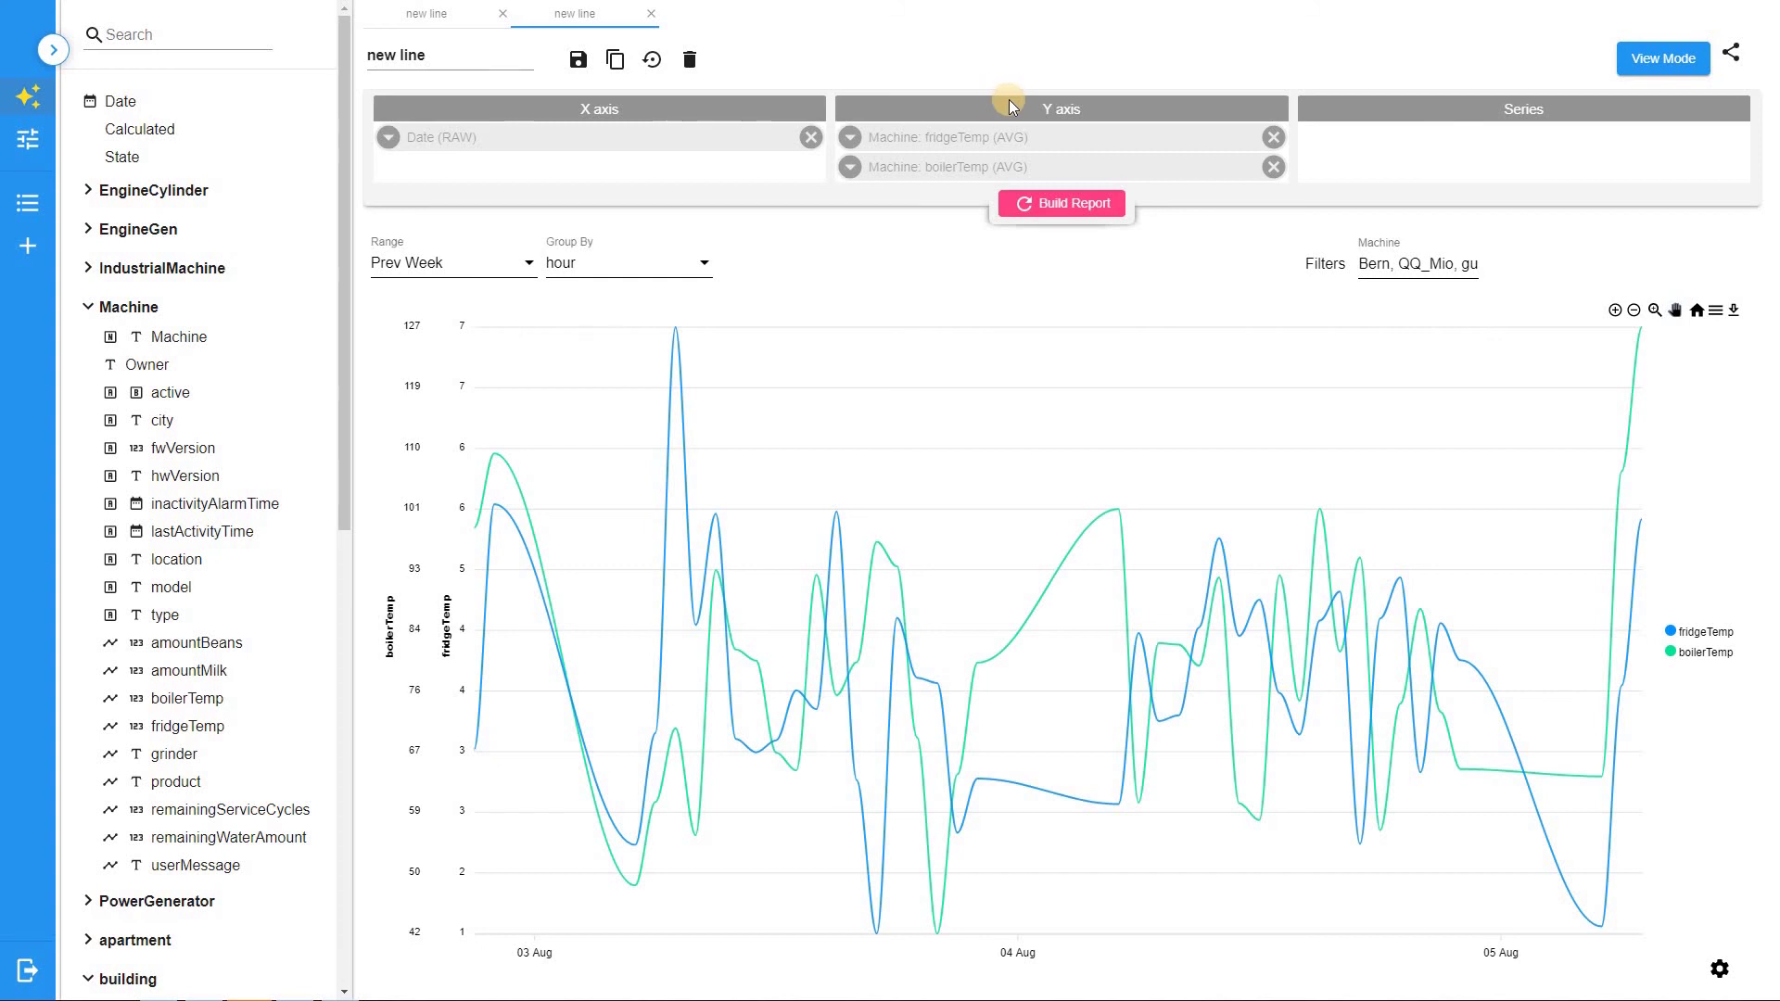
Step: Add Machine's userMessage to the Y axis with aggregation NONE, and zoom in on the 3–4 August stretch of the chart
left_click(1009, 98)
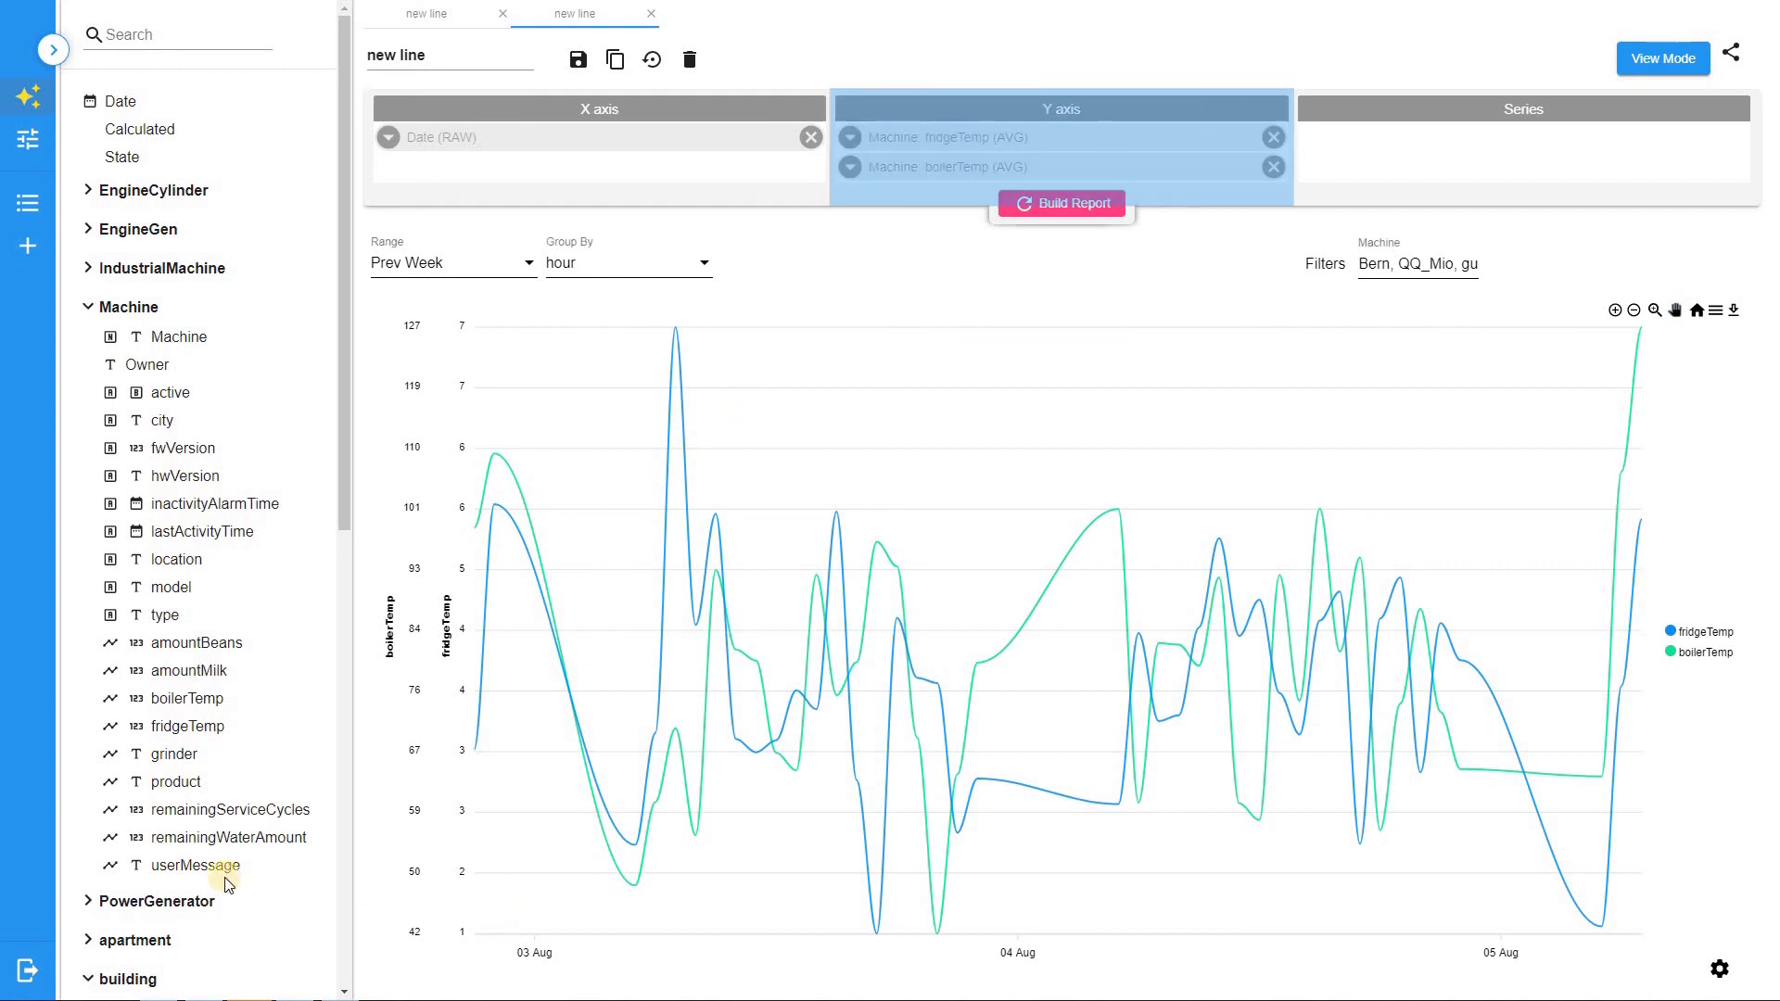
left_click_drag(196, 865, 1039, 137)
left_click(1040, 137)
left_click(1002, 195)
left_click(997, 218)
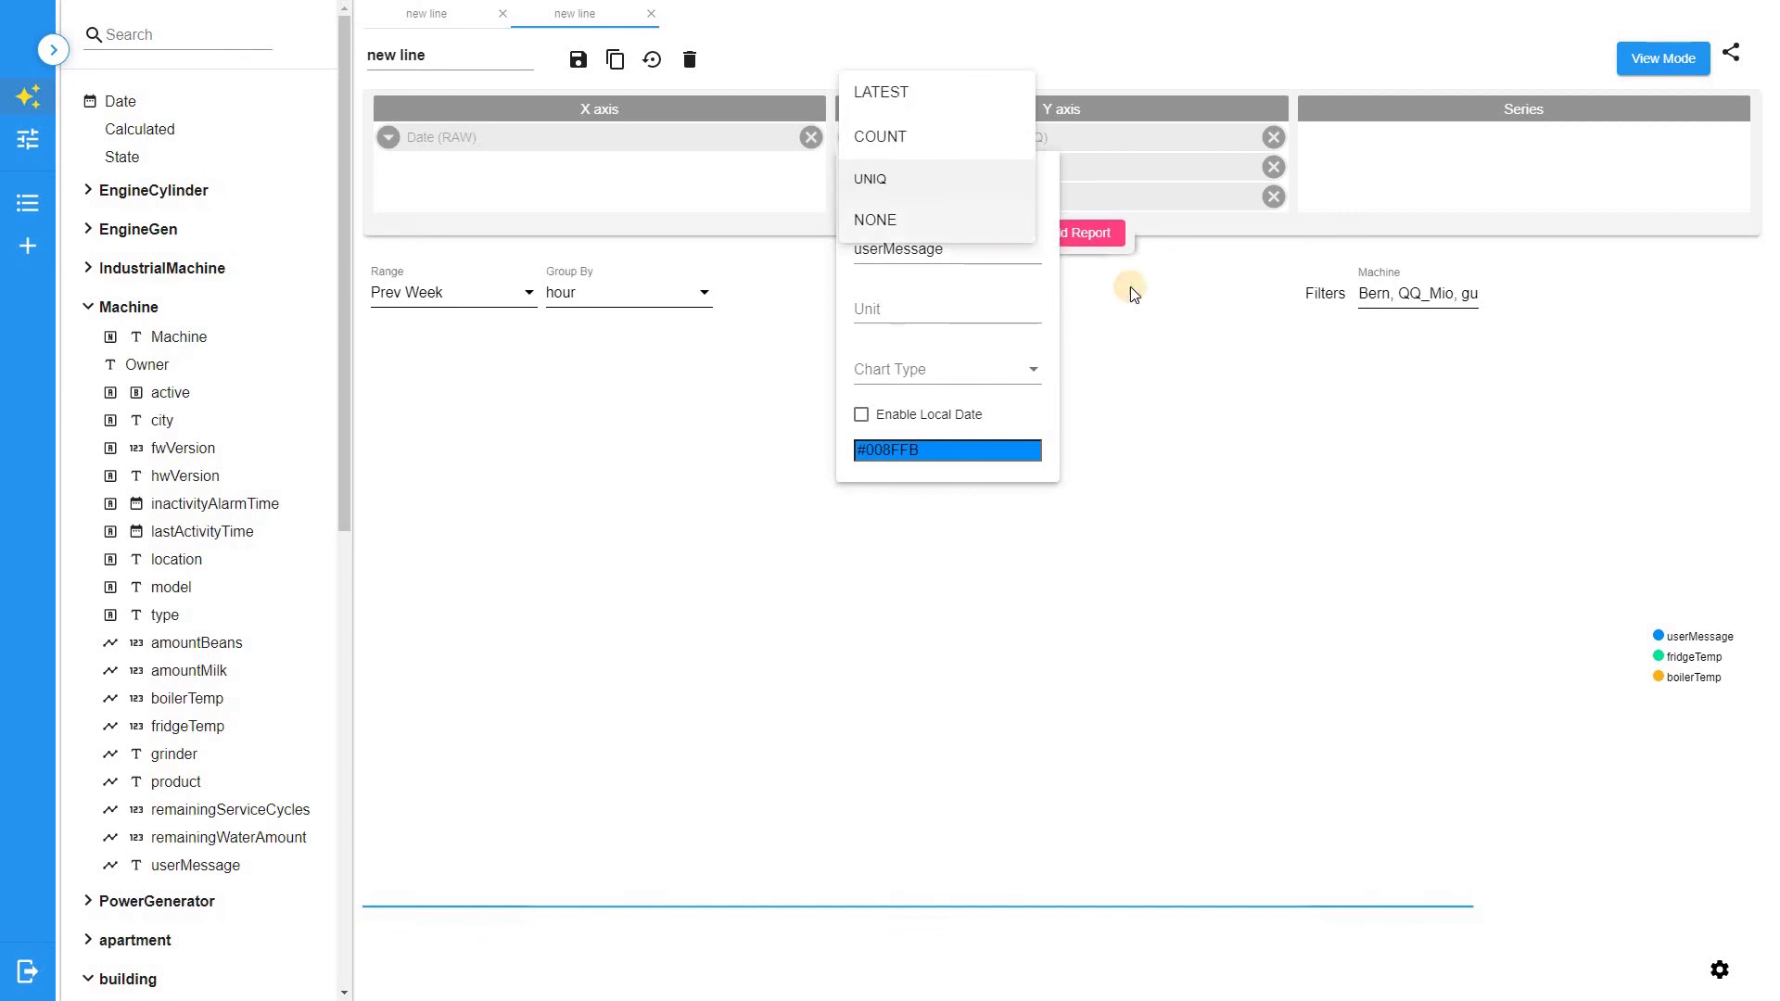
left_click(1155, 308)
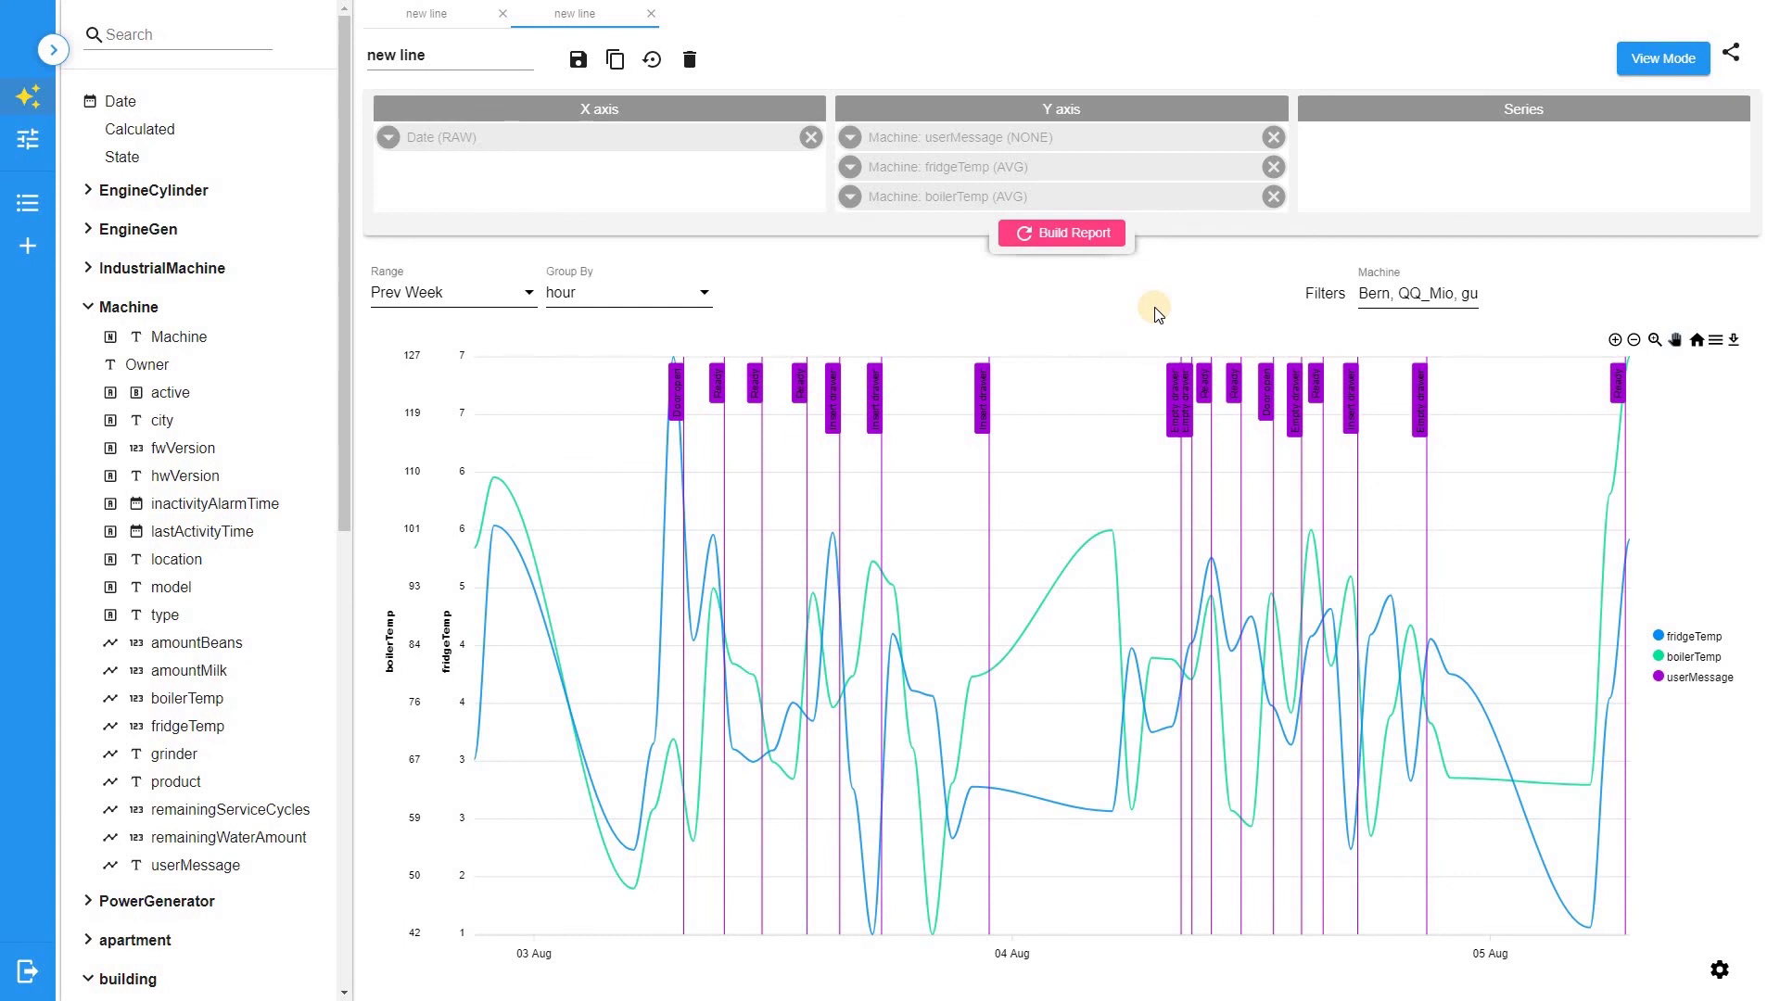
left_click_drag(603, 513, 1455, 593)
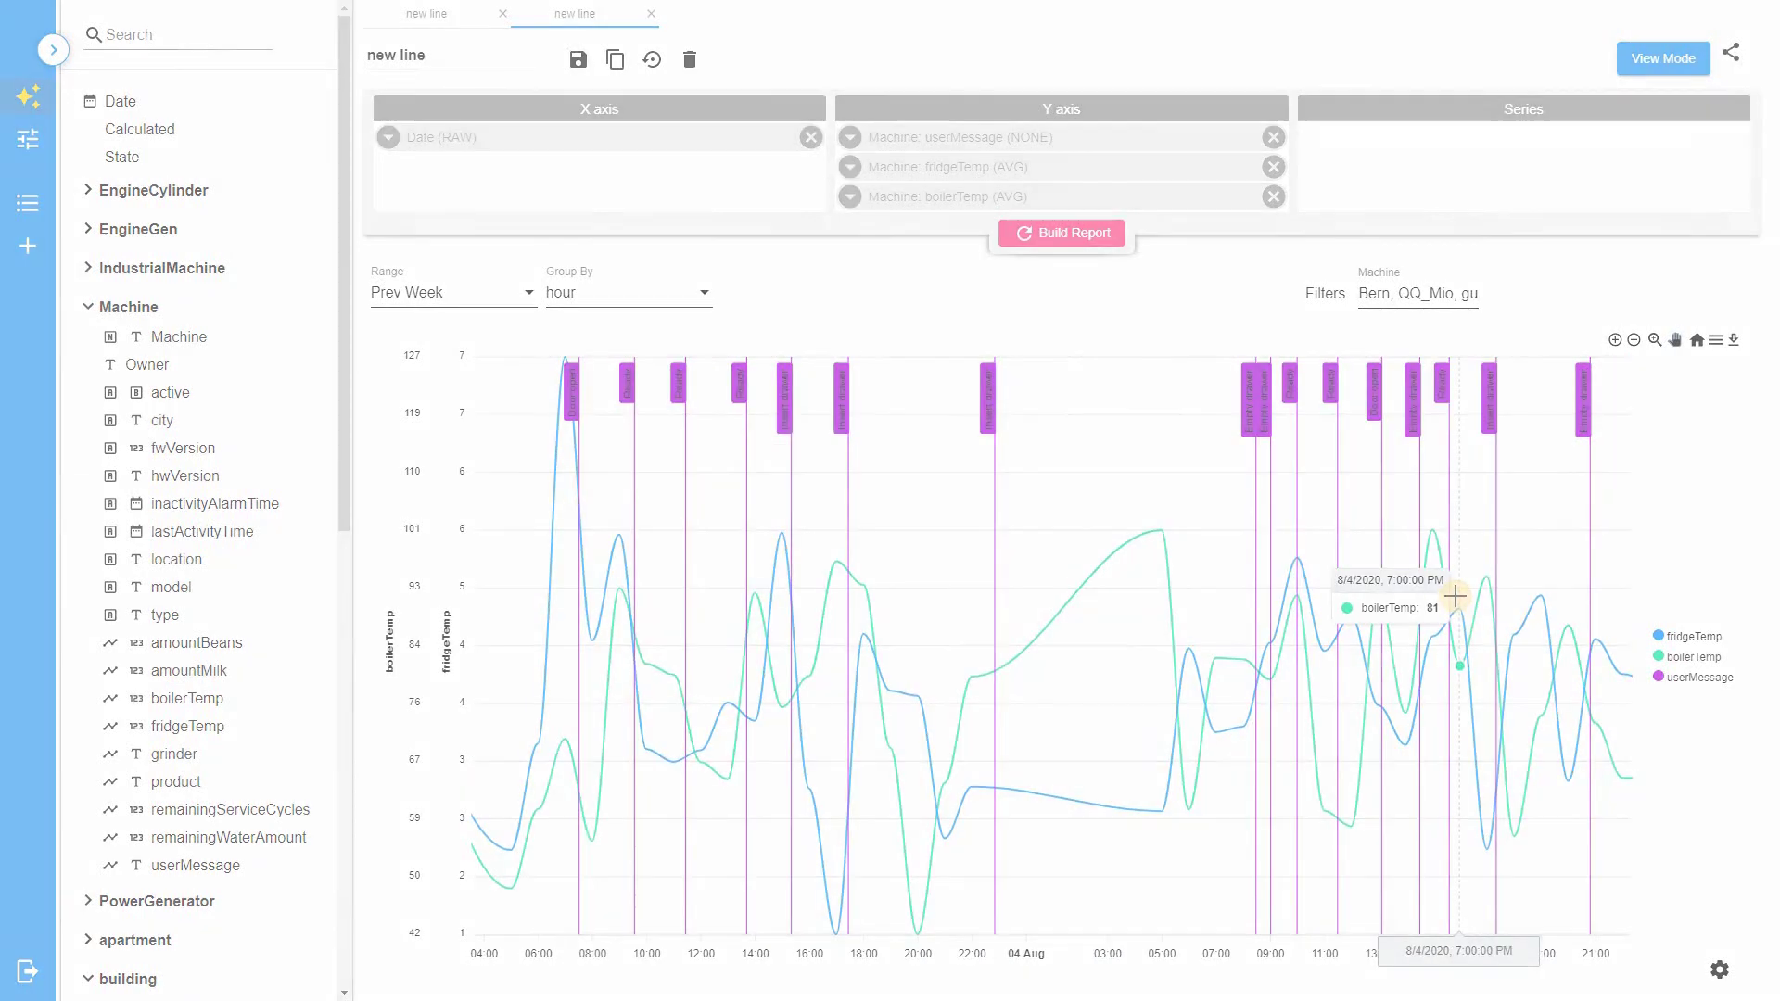